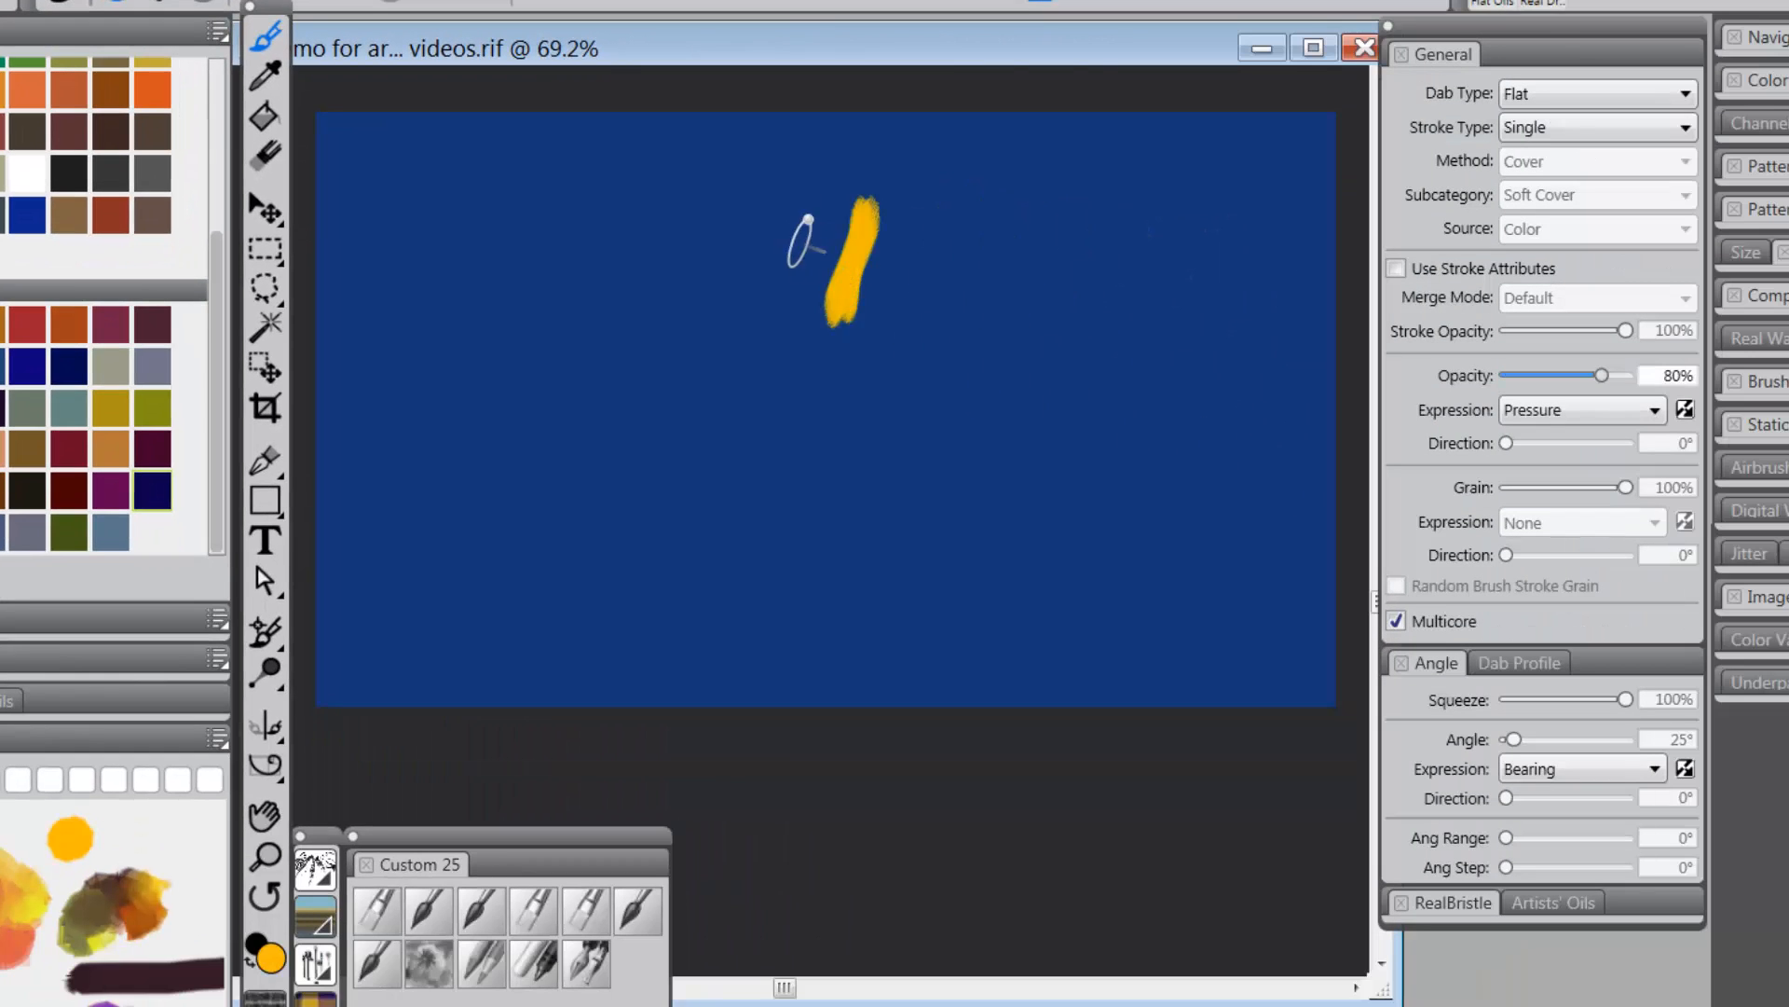
Paint crossing yellow strokes over the existing stroke near the canvas's upper middle, using the Flat dab with Bearing angle expression.
mouse_move(799, 248)
mouse_down()
mouse_move(895, 256)
mouse_move(834, 253)
mouse_move(923, 219)
mouse_move(864, 256)
mouse_move(801, 238)
mouse_move(892, 291)
mouse_move(907, 329)
mouse_move(909, 234)
mouse_up()
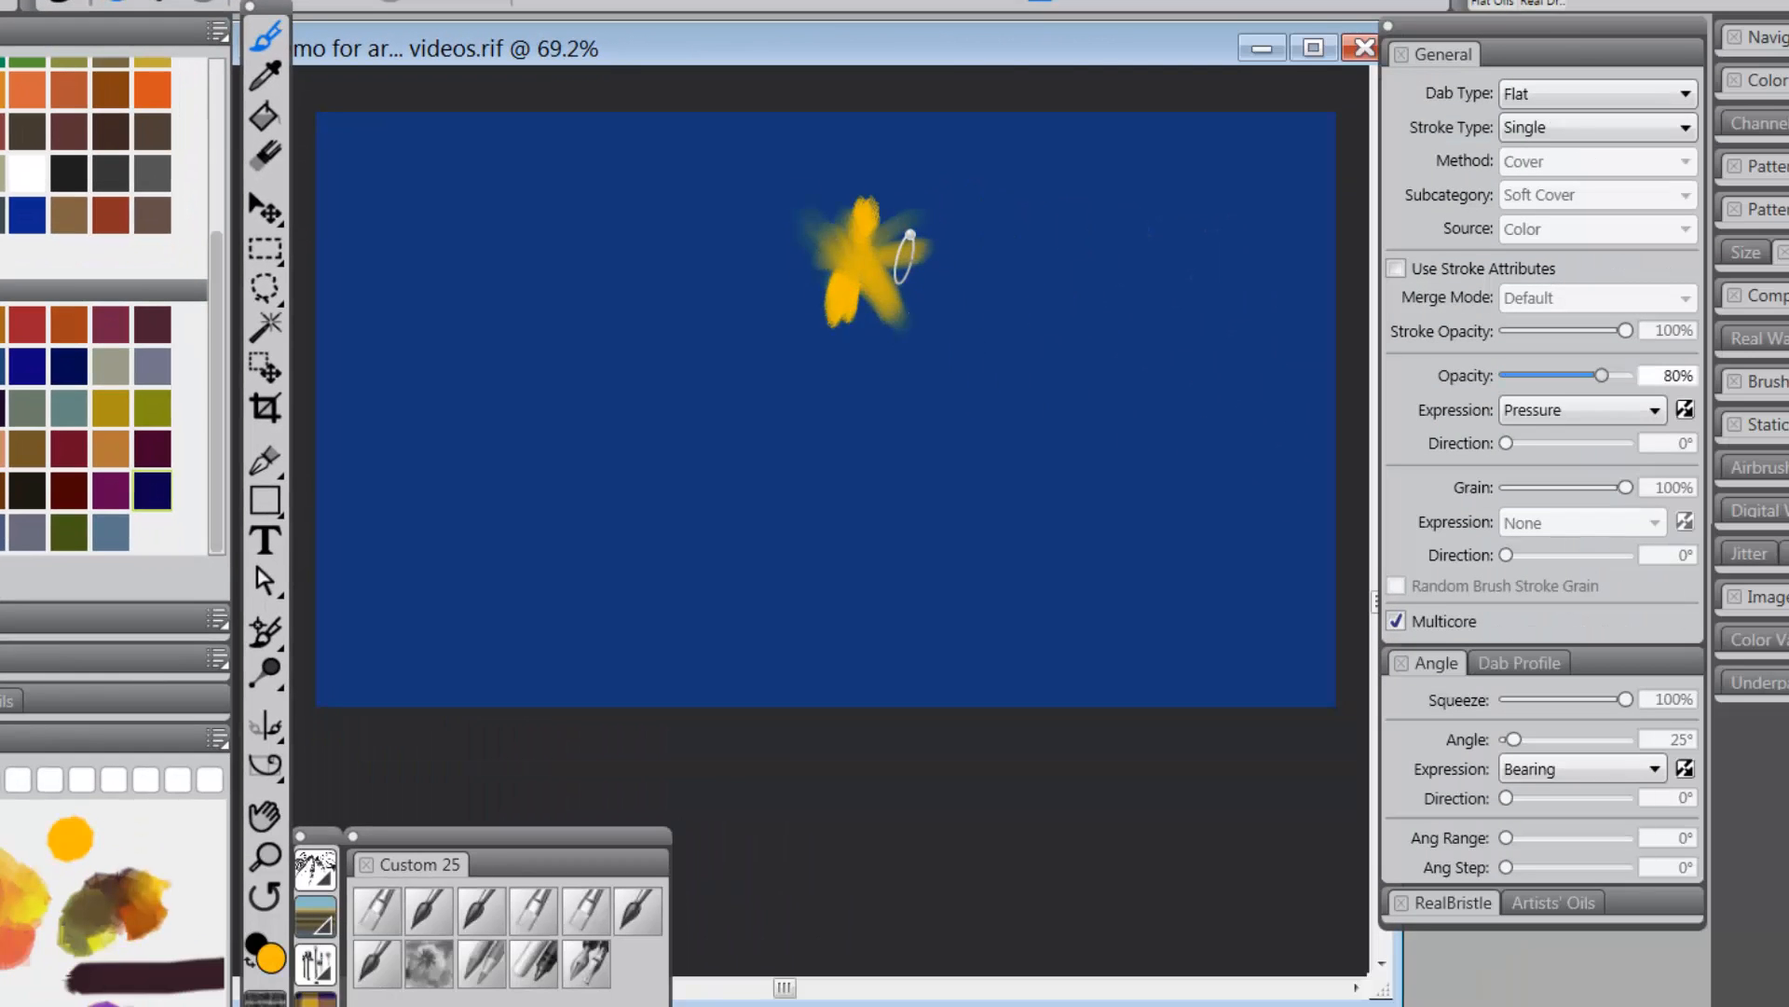
Set the brush's Angle Expression to Rotation and paint a star of crossing yellow strokes in the canvas's upper-right area.
click(1658, 770)
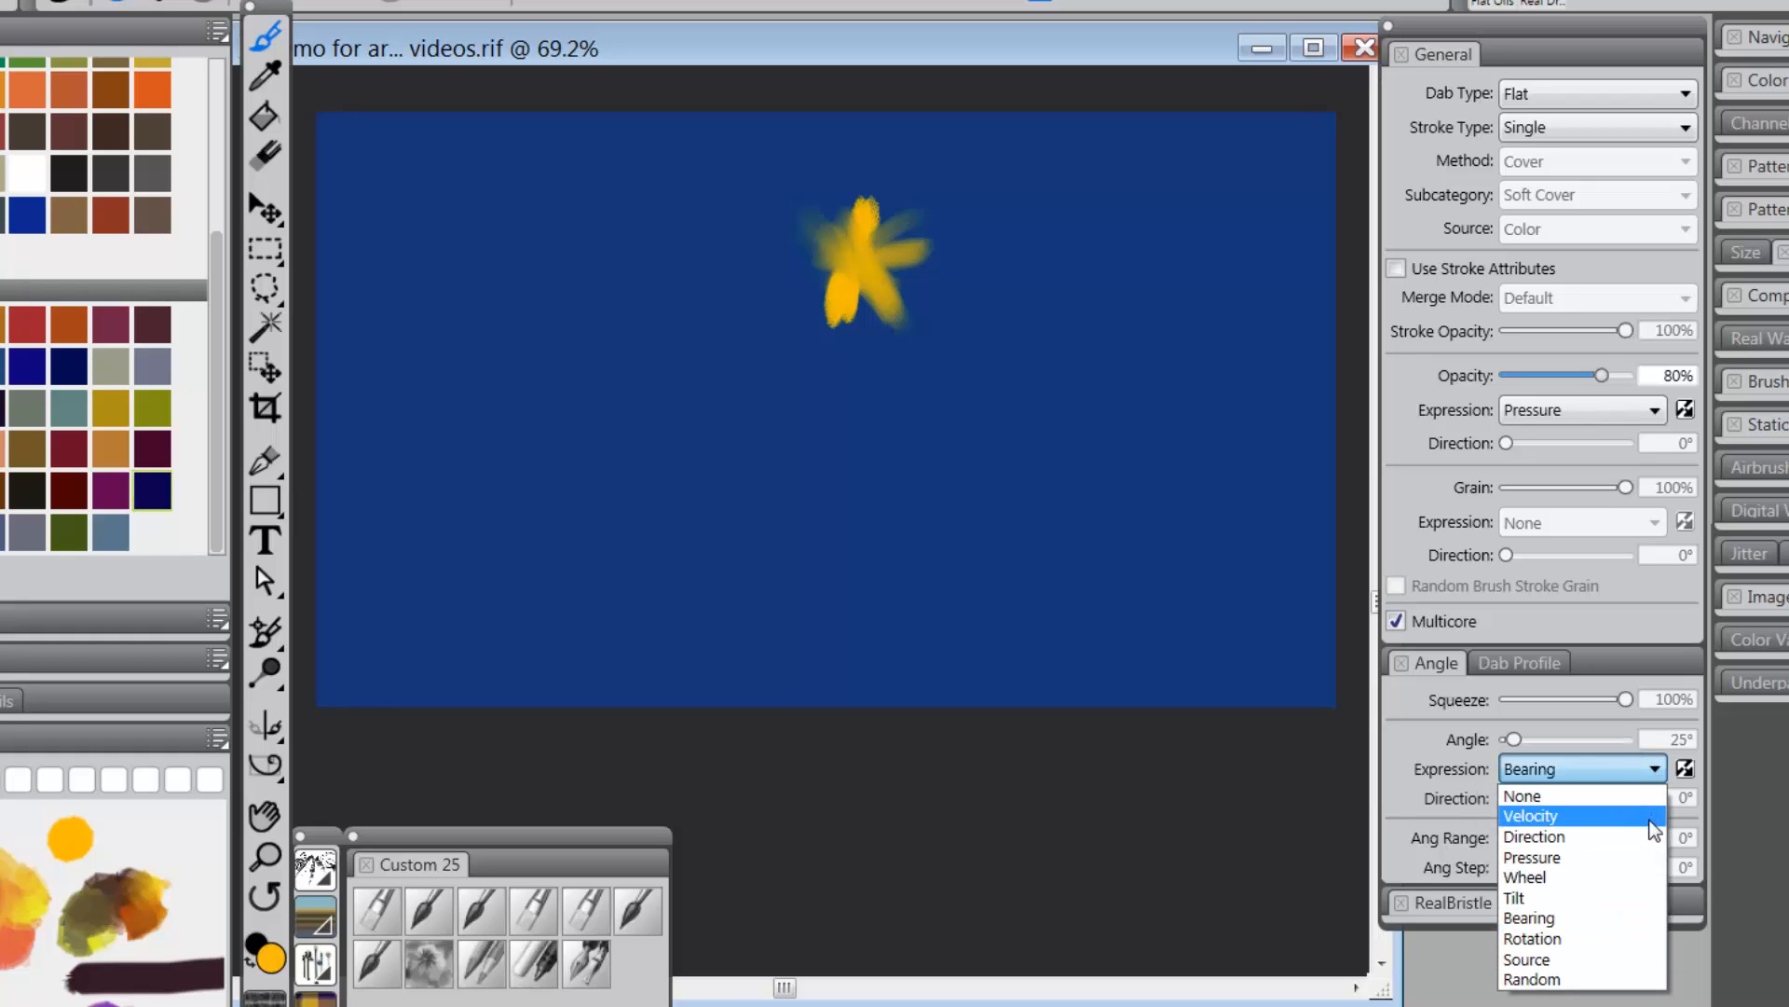
click(1627, 939)
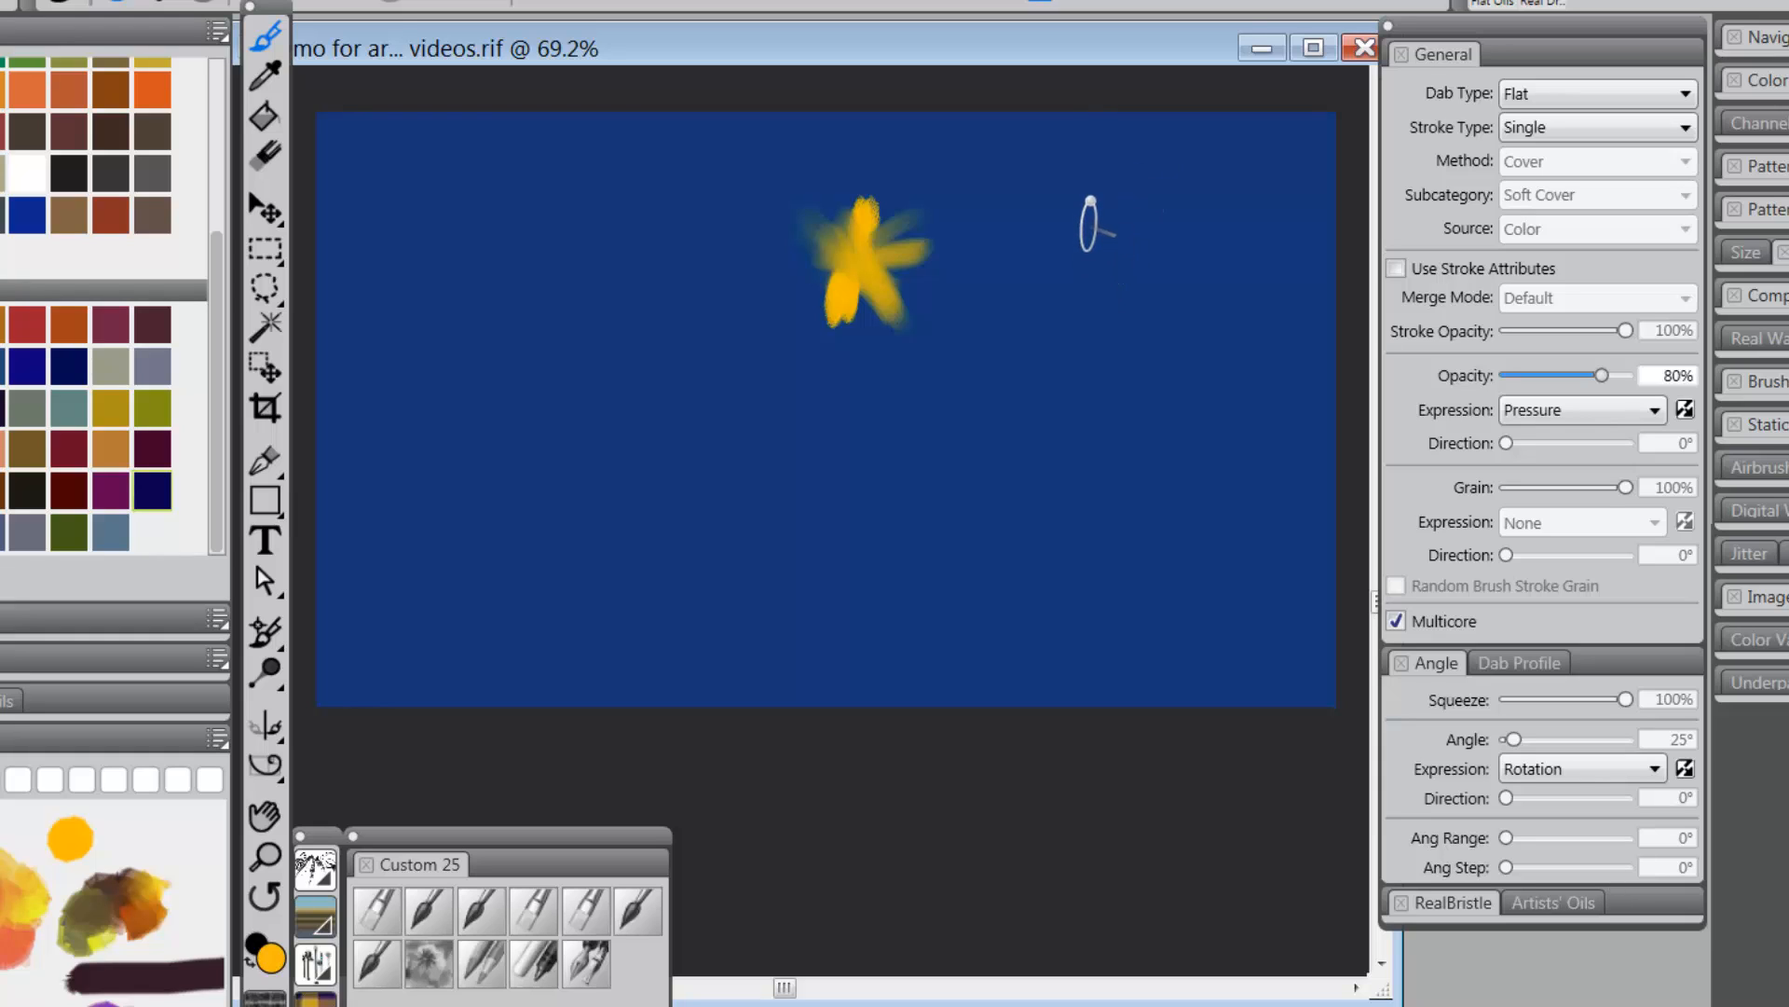
drag(1089, 224, 1088, 347)
mouse_move(1031, 284)
mouse_down()
mouse_move(1131, 281)
mouse_move(1022, 351)
mouse_up()
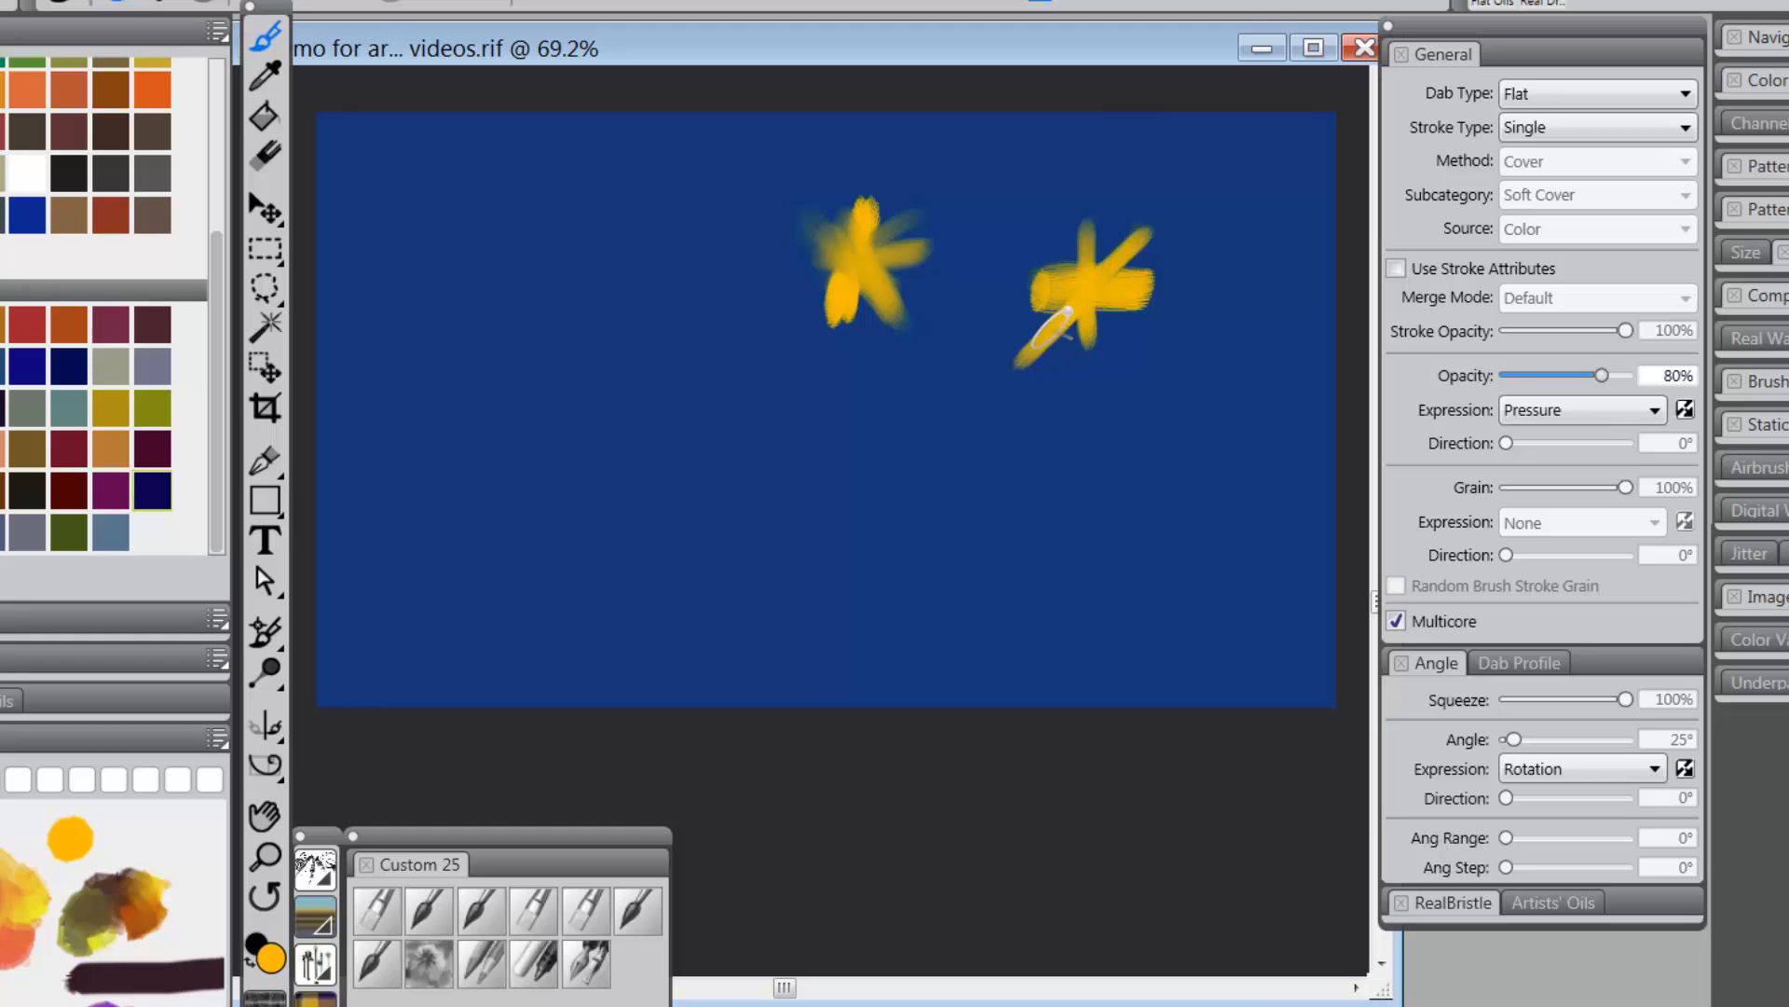
drag(1042, 241, 1151, 343)
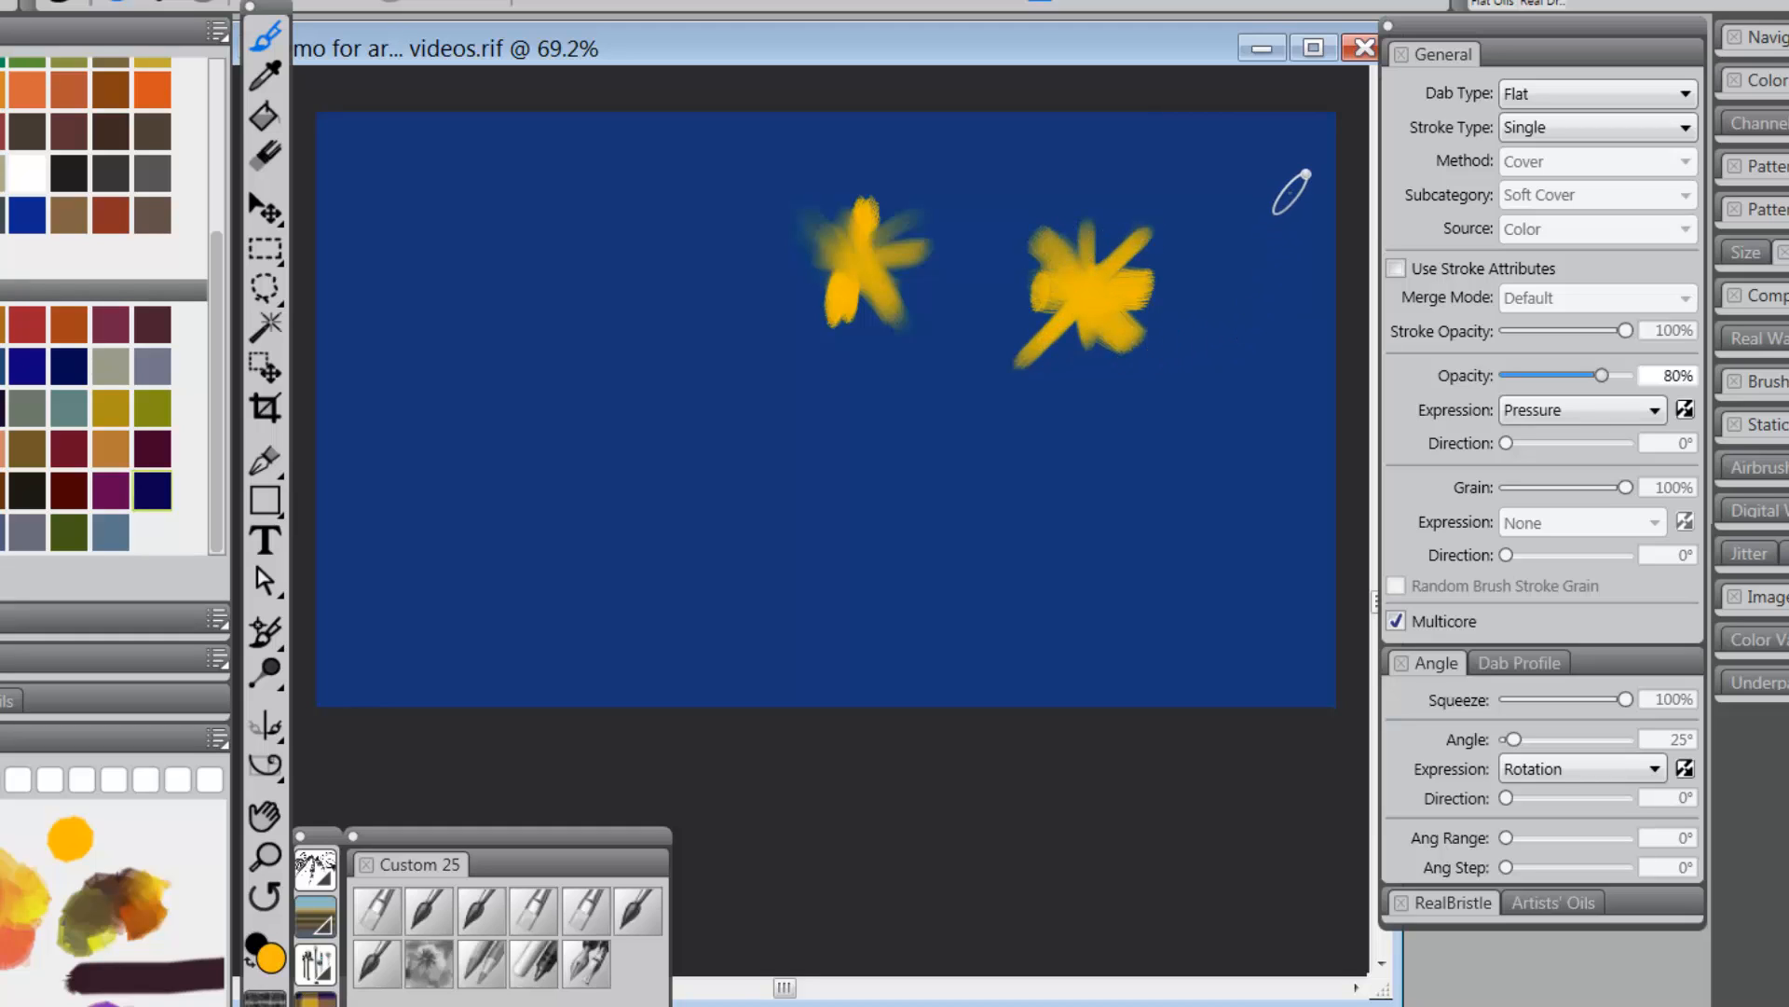
Review the available dab types while keeping Flat, and paint a smaller star below the upper-right one.
click(1689, 92)
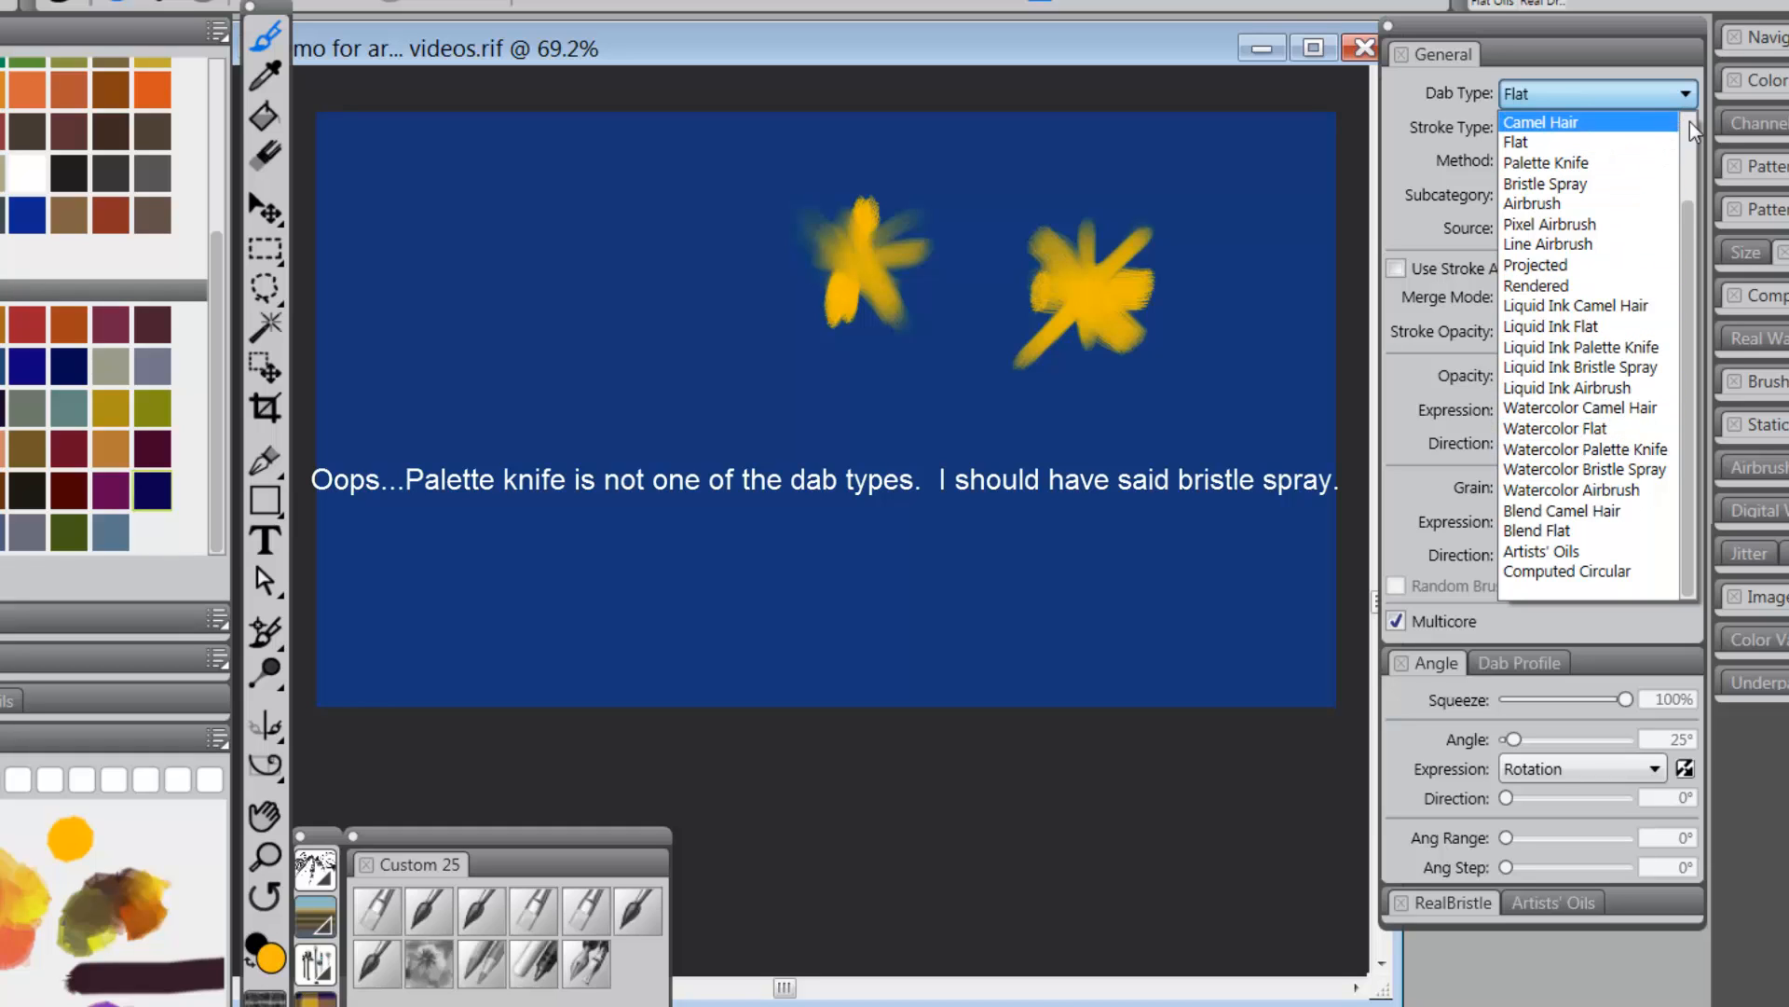
drag(1689, 208, 1688, 138)
click(1635, 94)
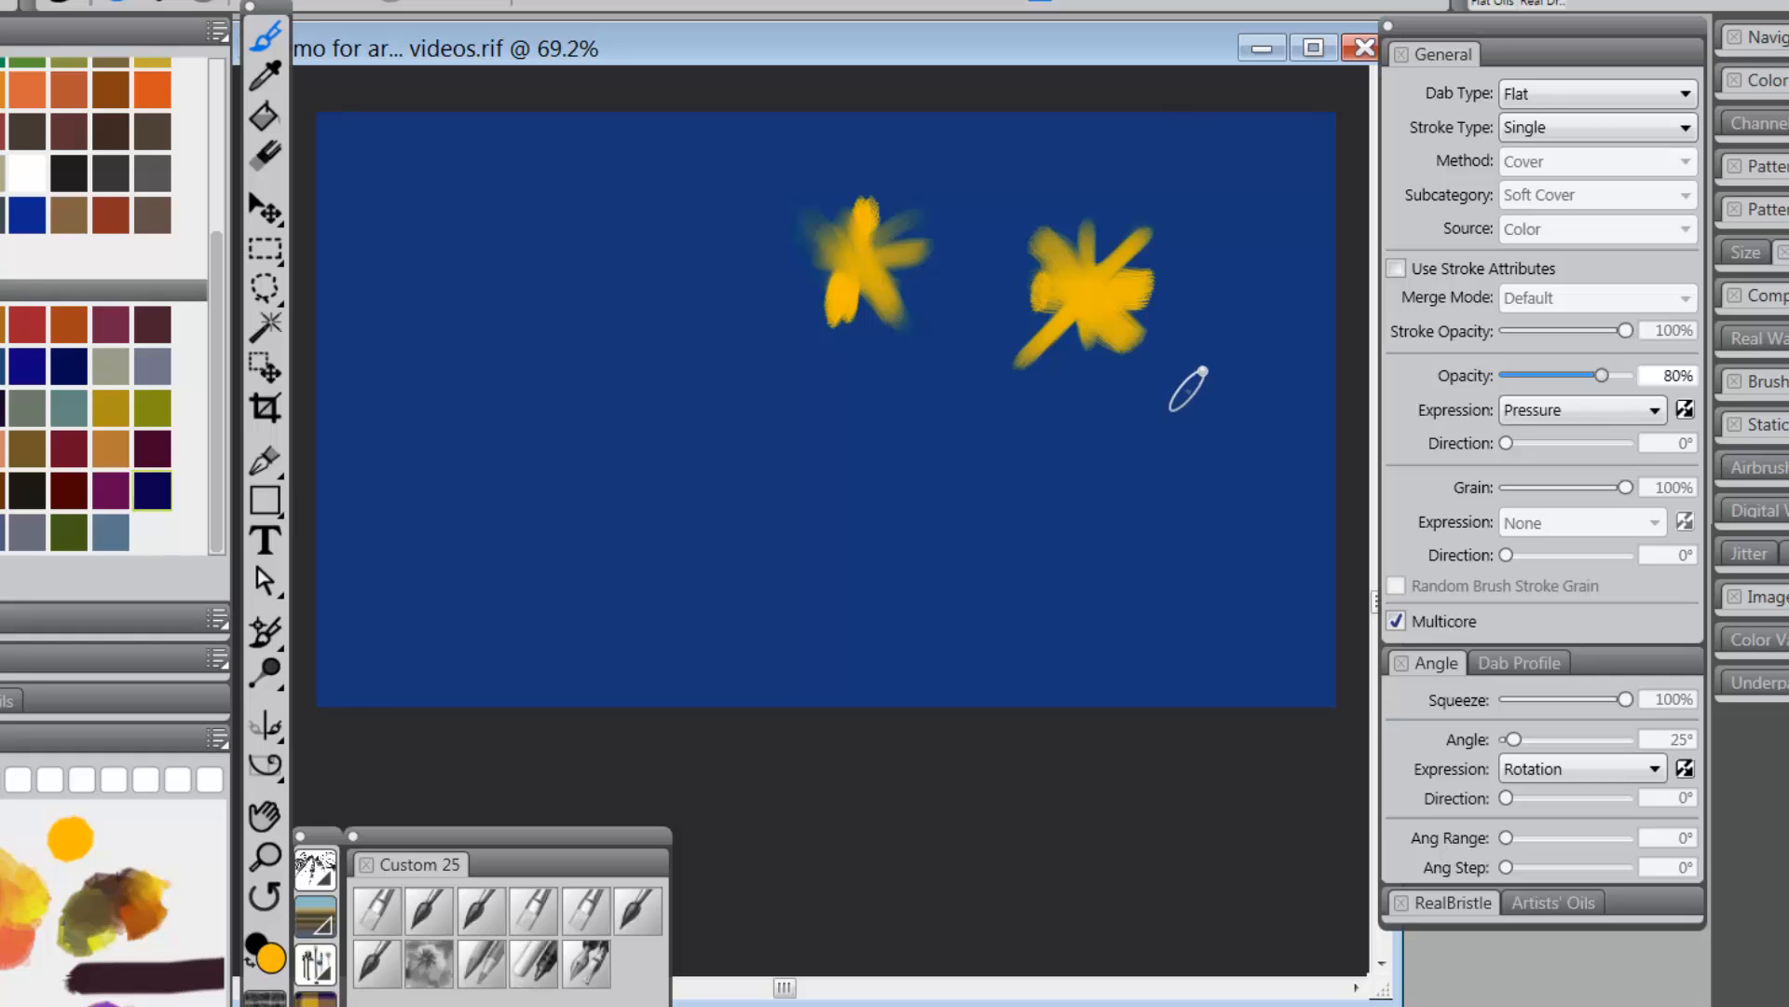
mouse_move(1208, 360)
mouse_down()
mouse_move(1137, 470)
mouse_move(1204, 378)
mouse_move(1161, 426)
mouse_move(1136, 397)
mouse_move(1208, 428)
mouse_up()
drag(1170, 362, 1176, 533)
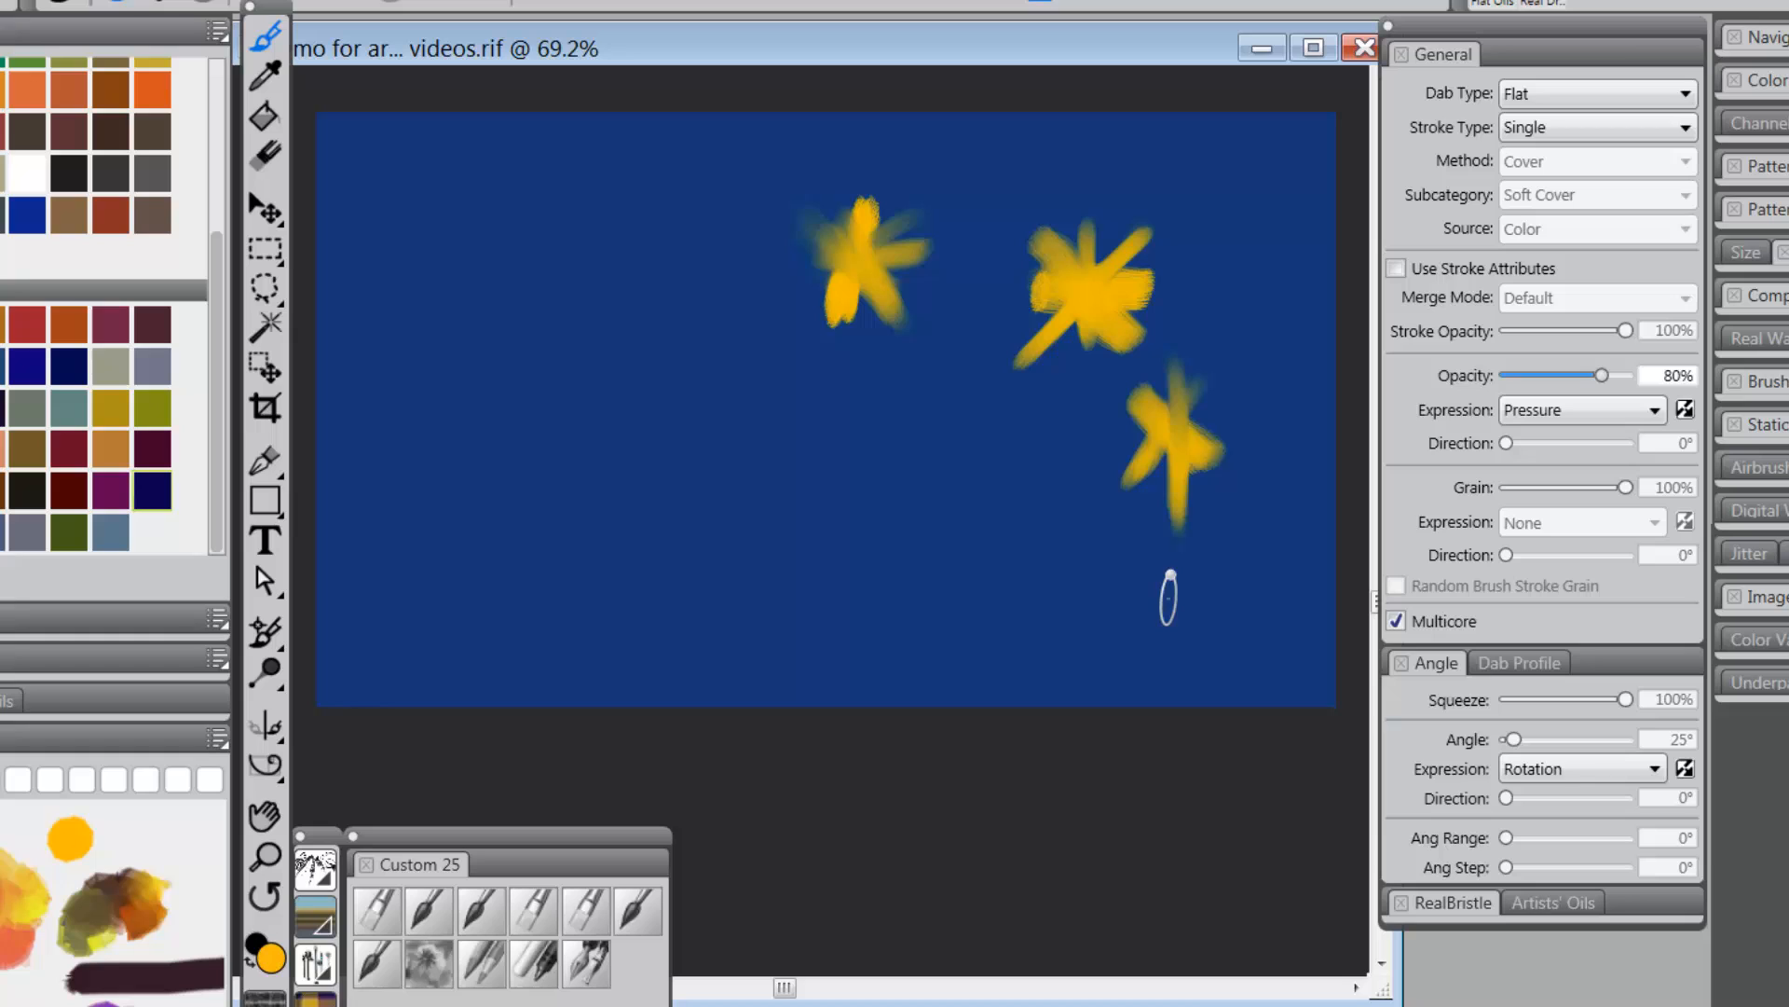
Change the dab type to Camel Hair and paint a star of crossing strokes to the lower left of the small star.
click(1686, 94)
click(1652, 122)
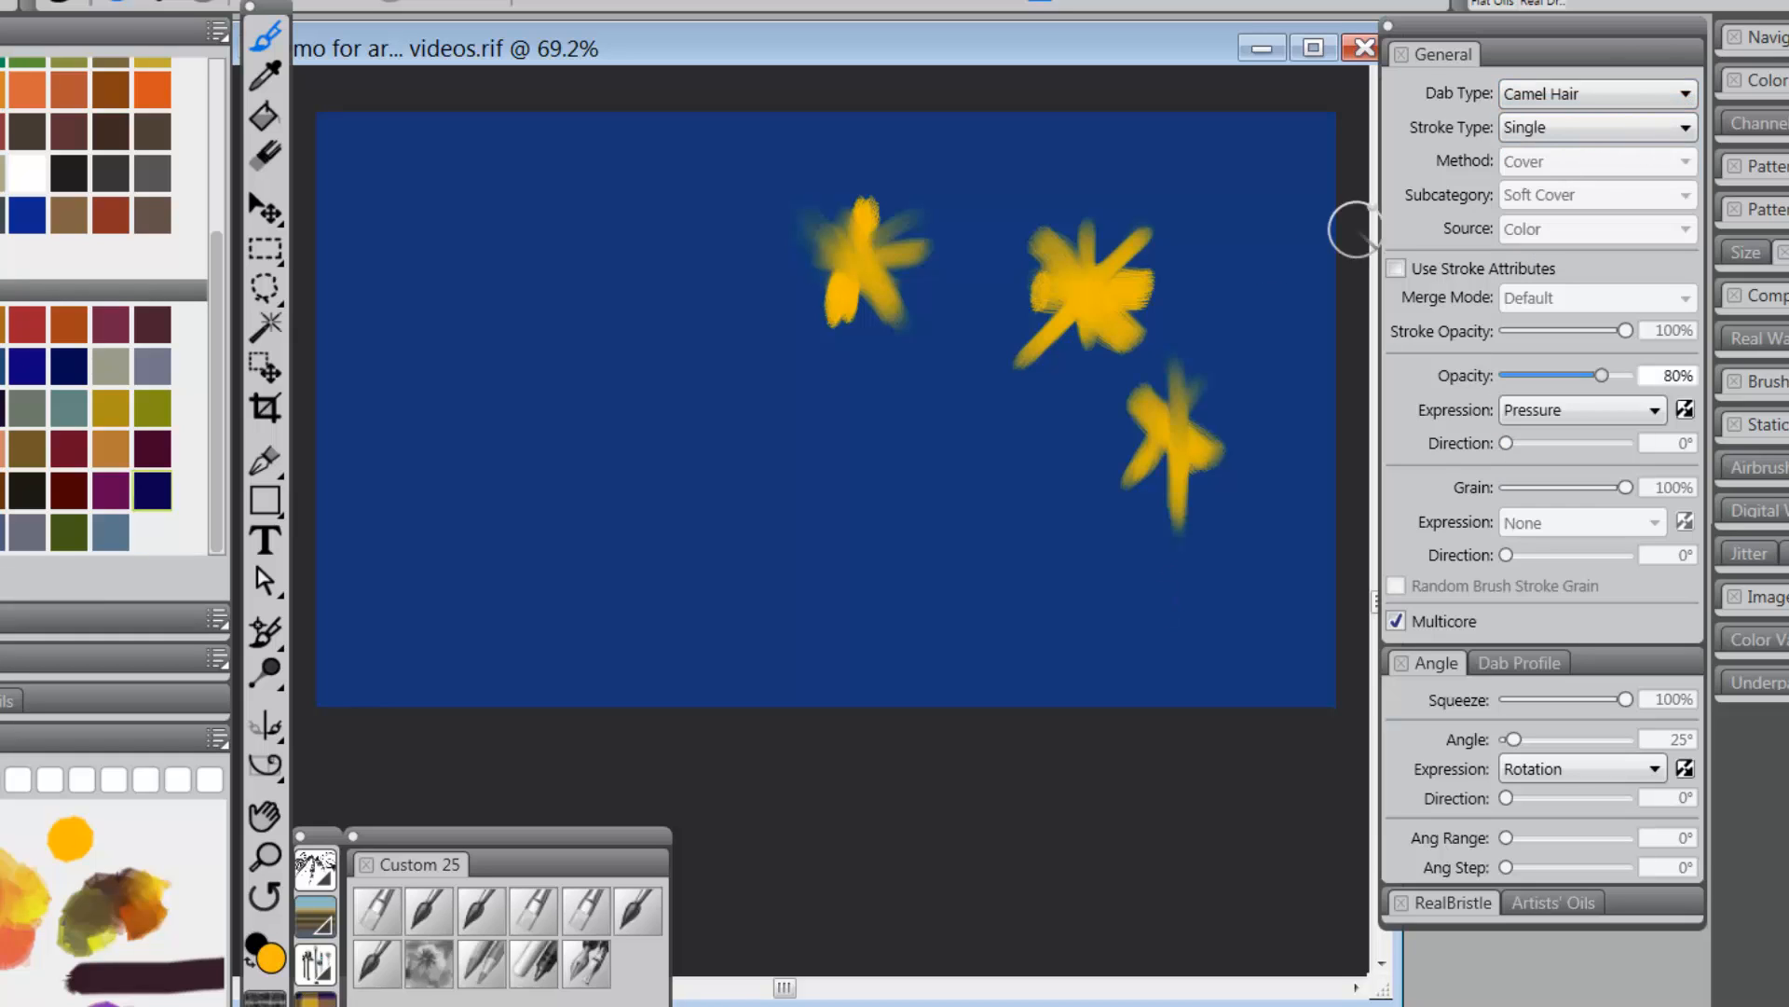
drag(1033, 416, 1035, 540)
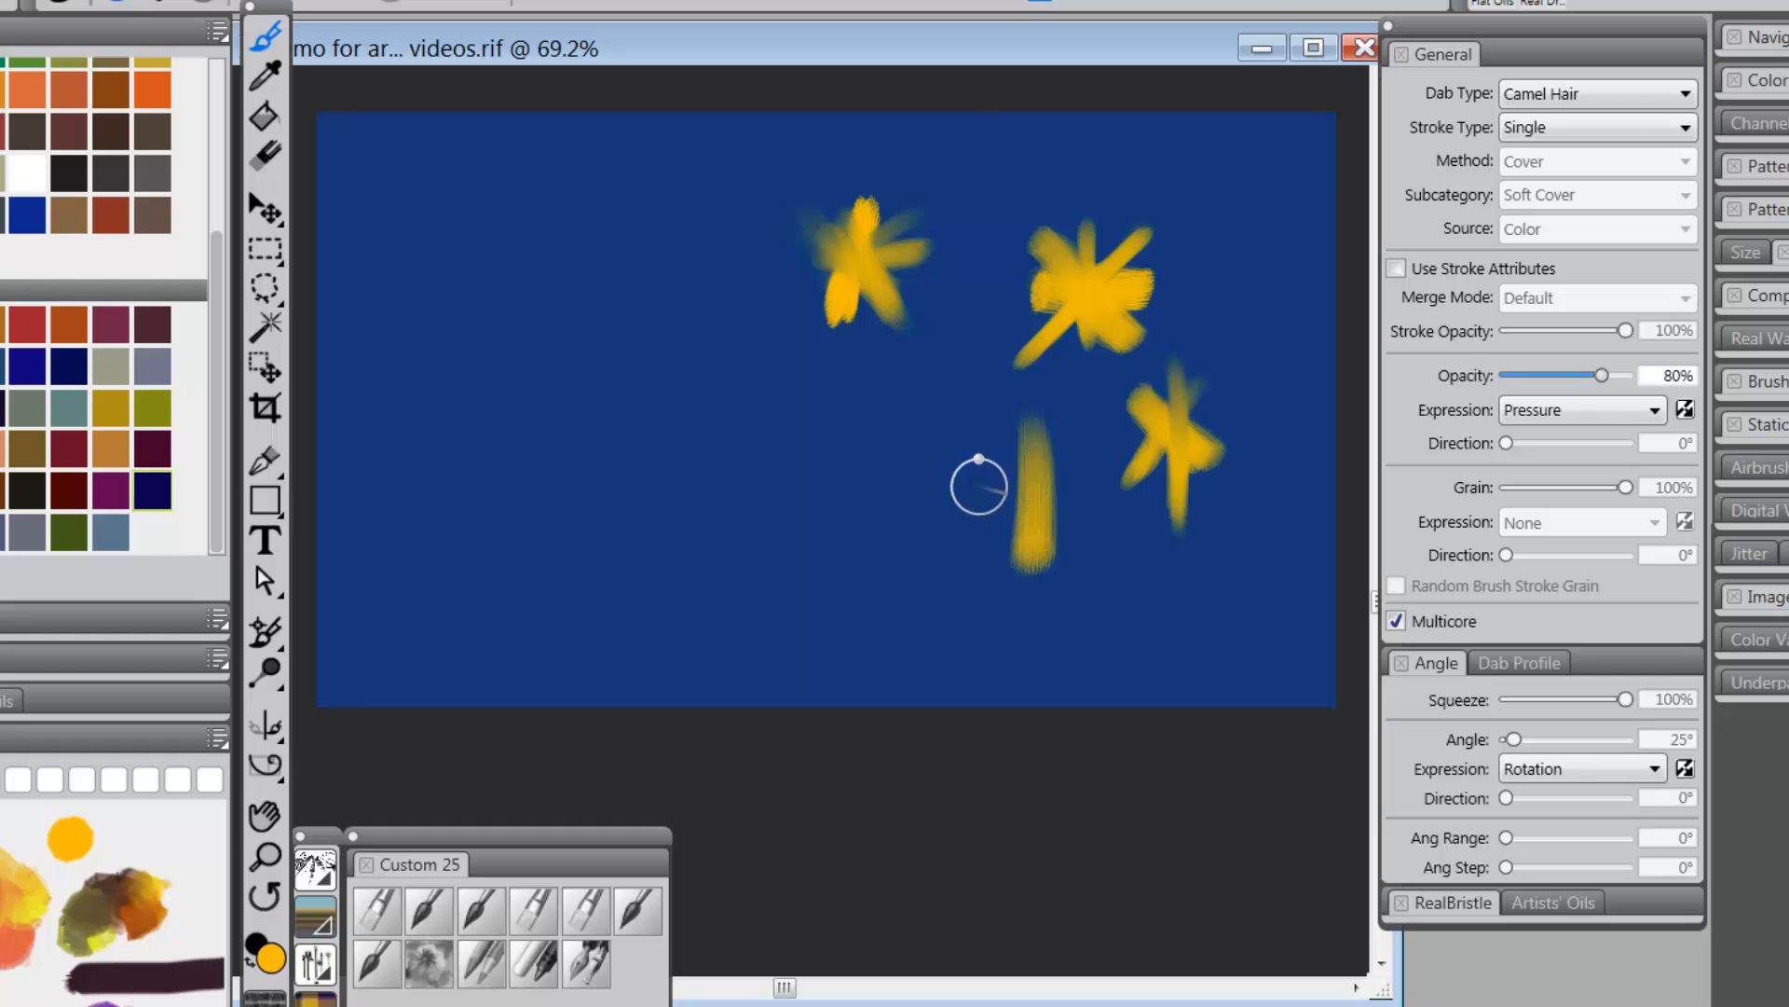
mouse_move(975, 483)
mouse_down()
mouse_move(1090, 483)
mouse_move(1079, 432)
mouse_up()
drag(974, 559, 1114, 410)
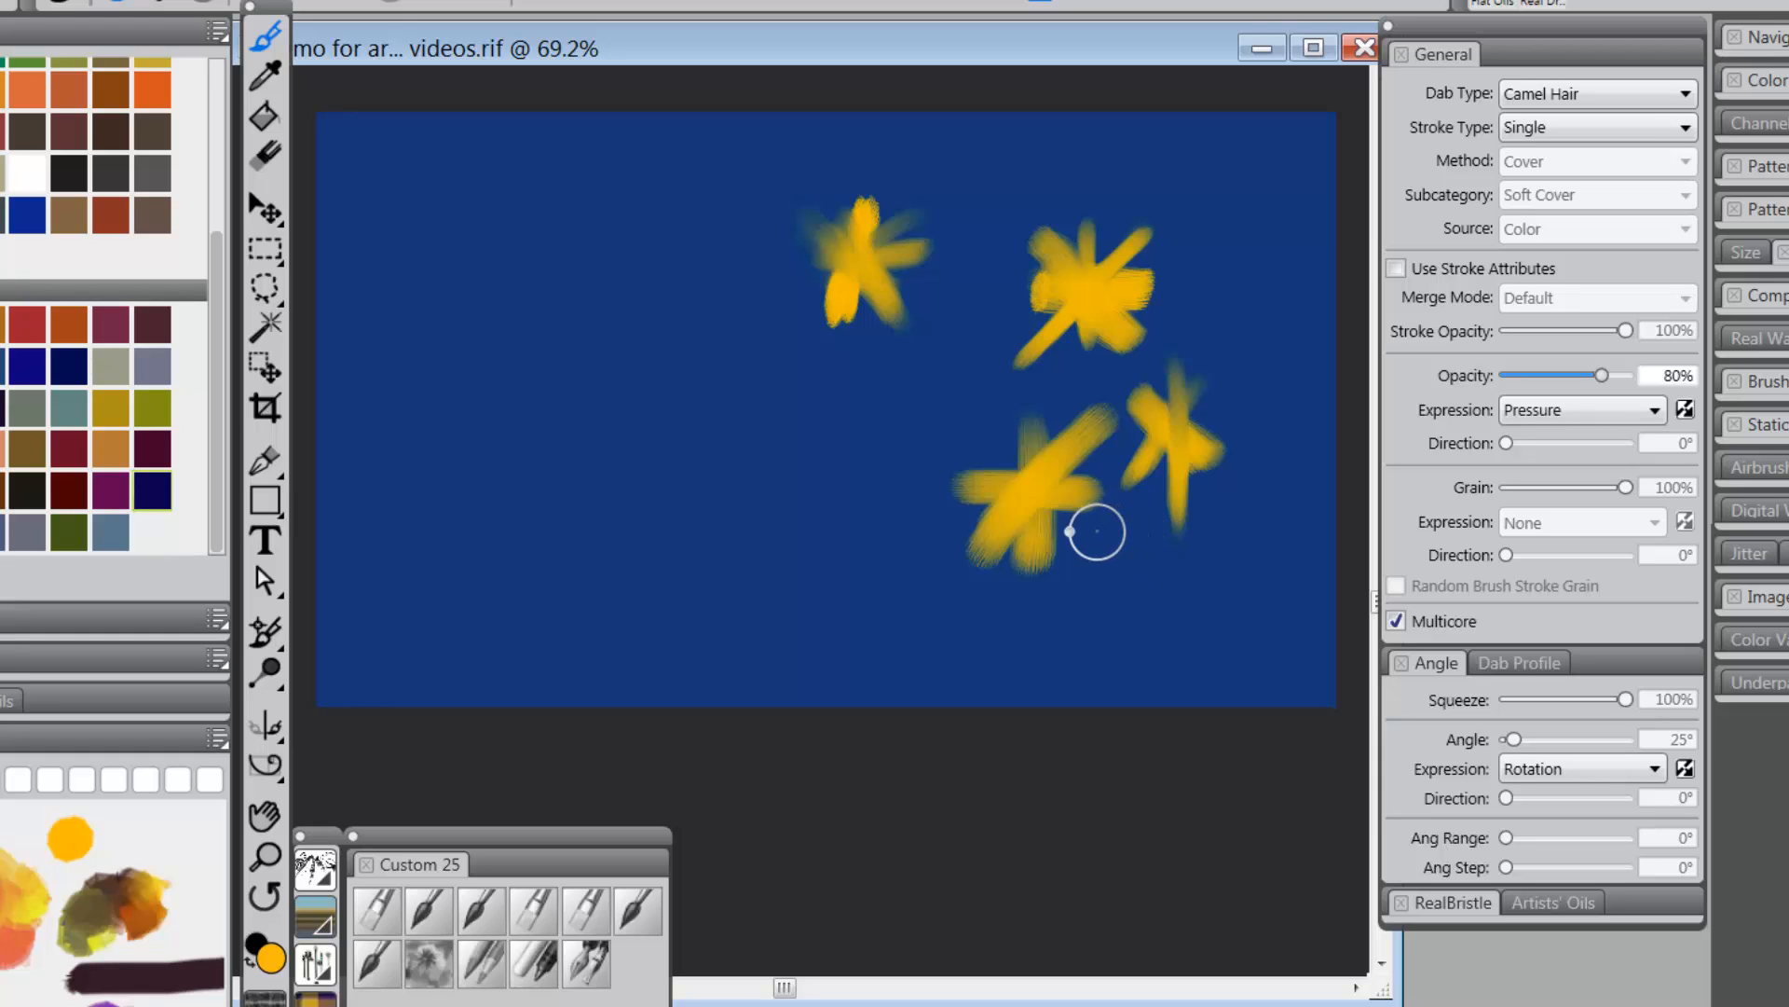
Paint more crossing Camel Hair strokes in the canvas's lower-right corner and below the first star in the middle.
drag(1217, 540, 1088, 559)
drag(1153, 506, 1152, 620)
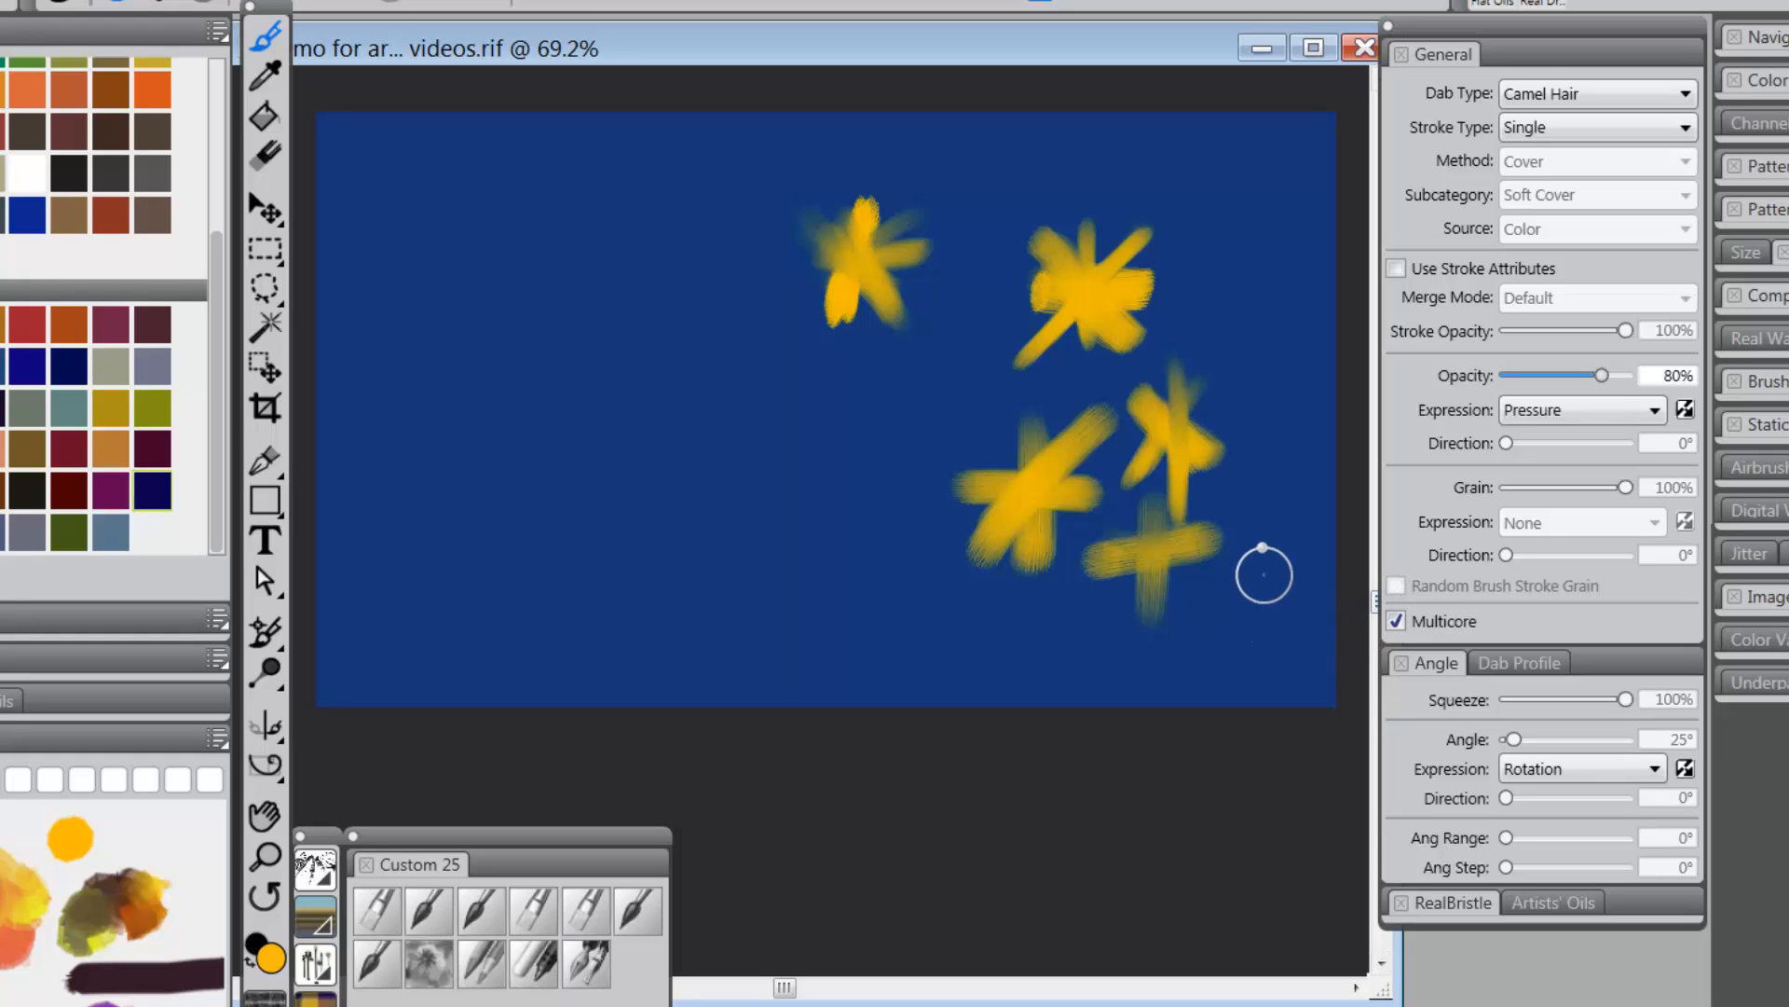
mouse_move(1226, 631)
mouse_down()
mouse_move(1291, 552)
mouse_move(1287, 628)
mouse_up()
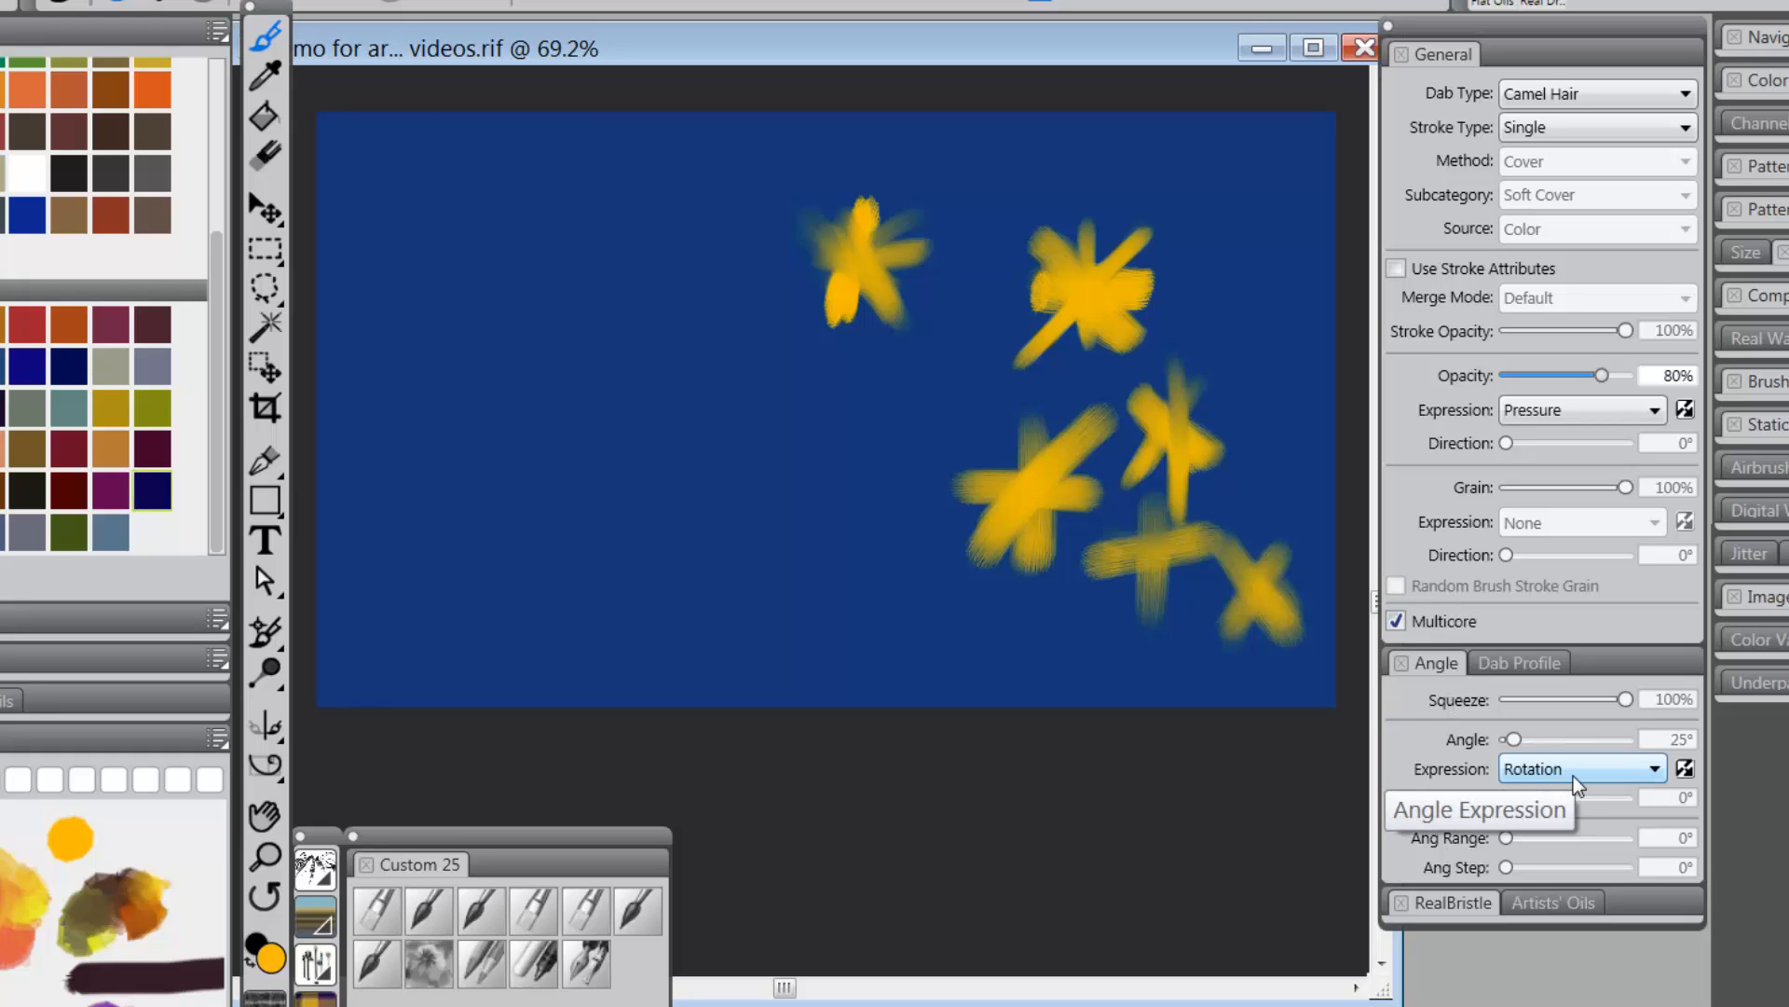
drag(866, 374, 864, 491)
mouse_move(813, 421)
mouse_down()
mouse_move(907, 394)
mouse_move(836, 398)
mouse_move(851, 490)
mouse_move(886, 471)
mouse_up()
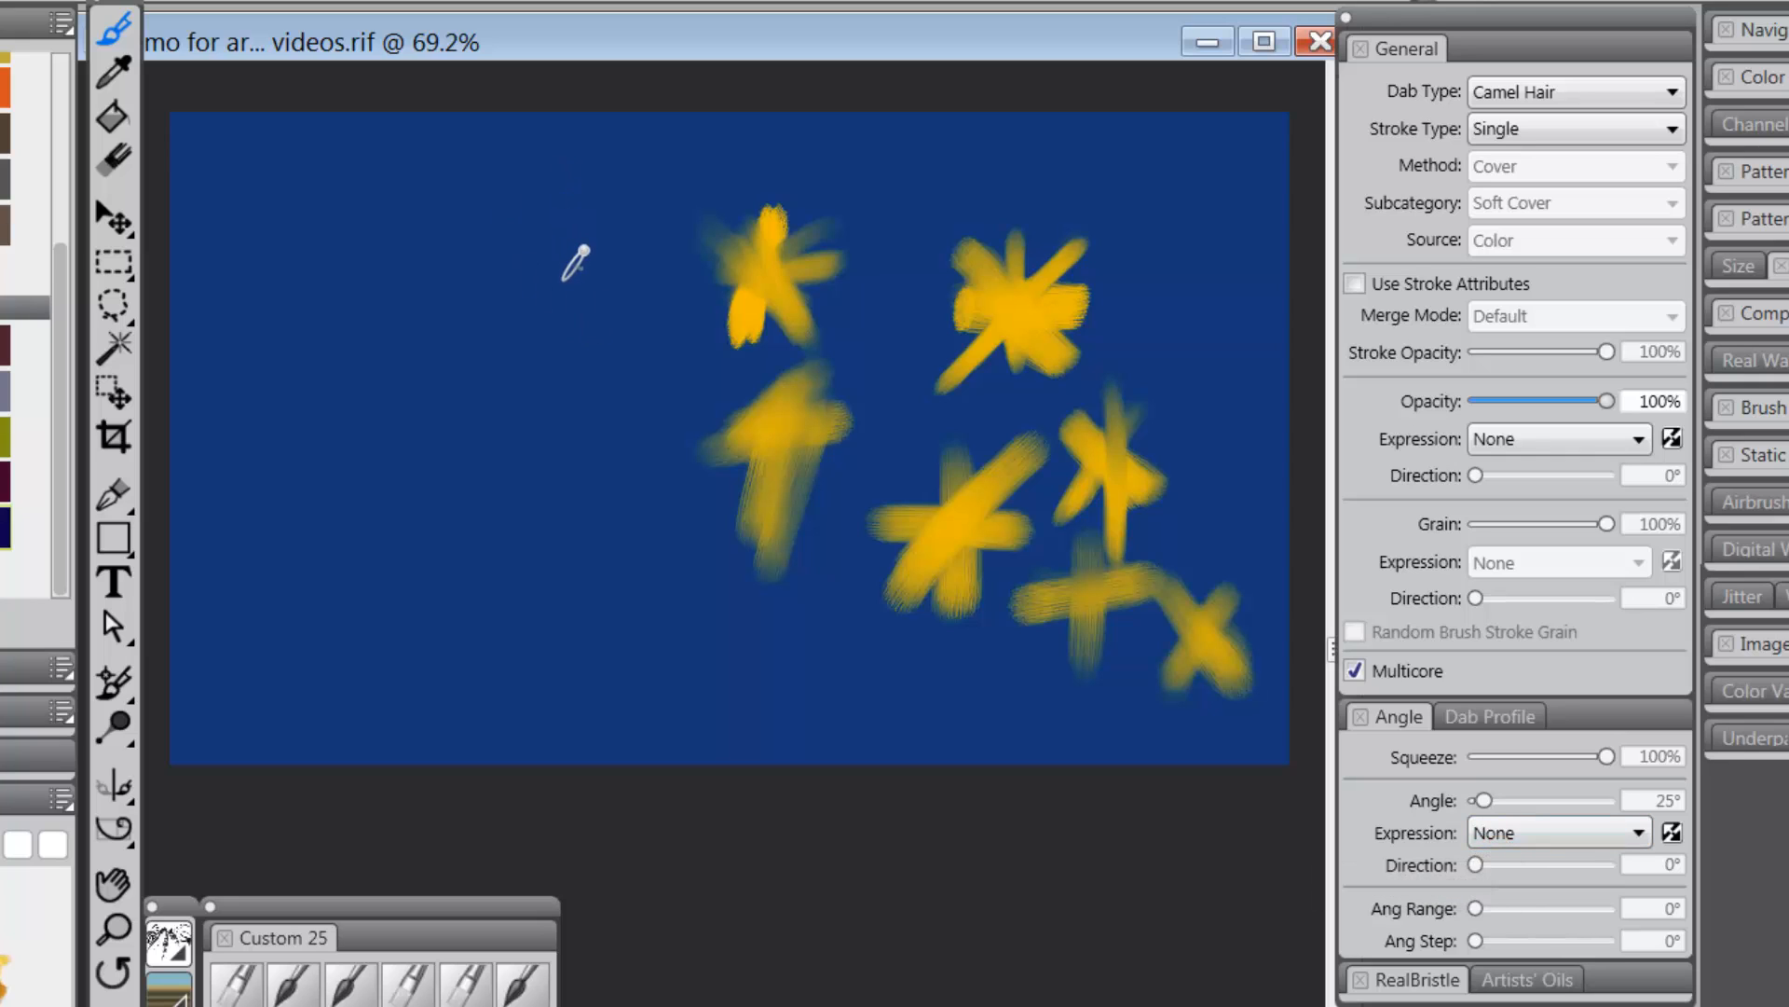
Paint a bristly star of diagonal, vertical and horizontal strokes to the left of the first star.
drag(598, 229, 512, 328)
drag(526, 244, 611, 295)
drag(560, 191, 562, 354)
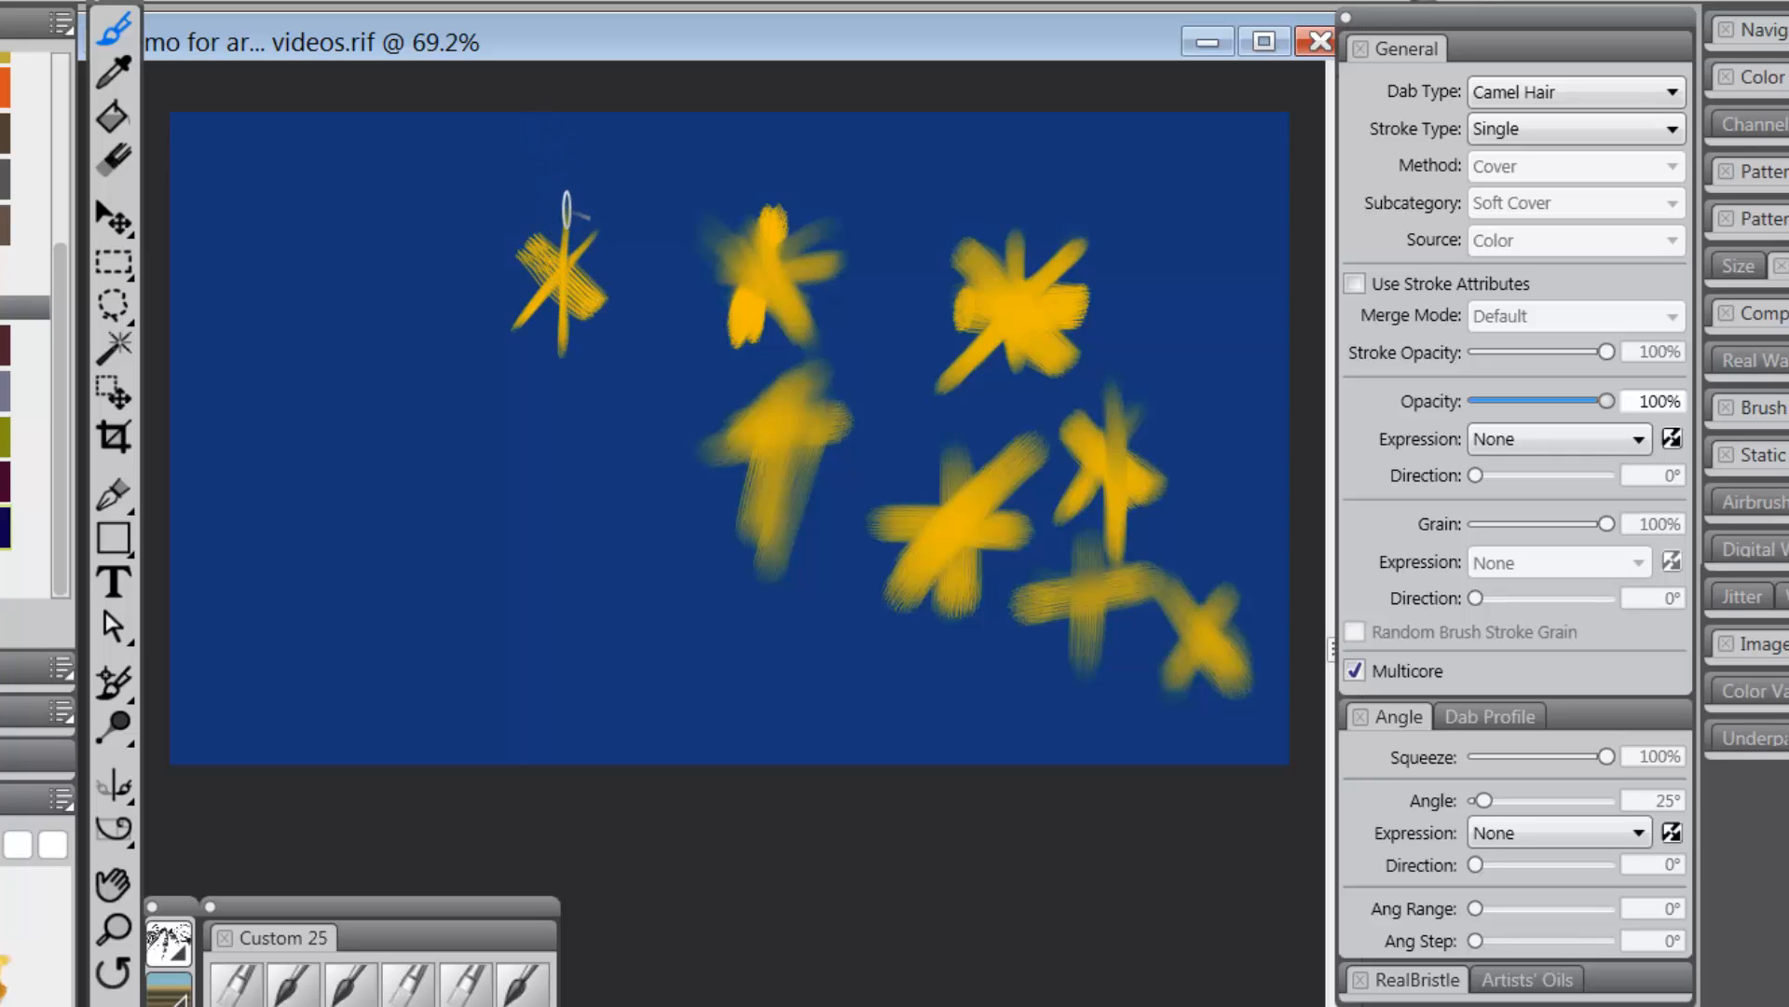
mouse_move(626, 253)
mouse_down()
mouse_move(512, 264)
mouse_move(591, 251)
mouse_move(601, 278)
mouse_up()
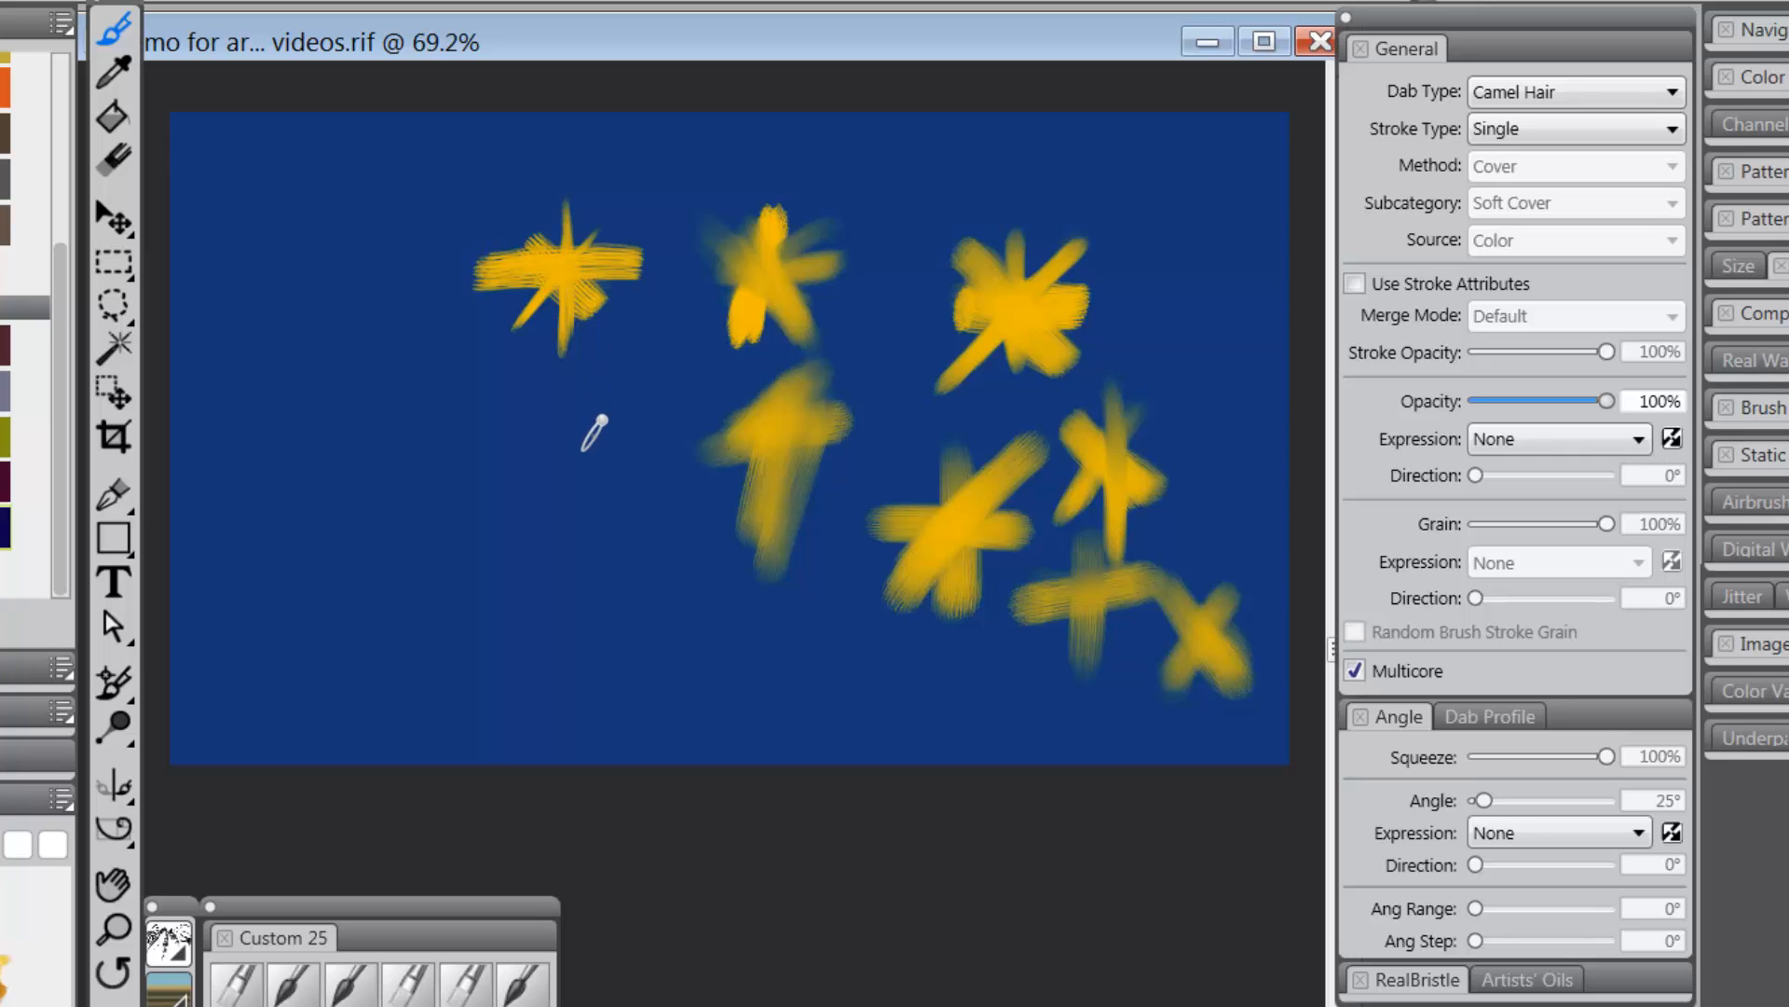
Paint a second bristly group of crossing strokes directly below the upper-left star, extending toward the canvas's middle.
drag(618, 374, 504, 518)
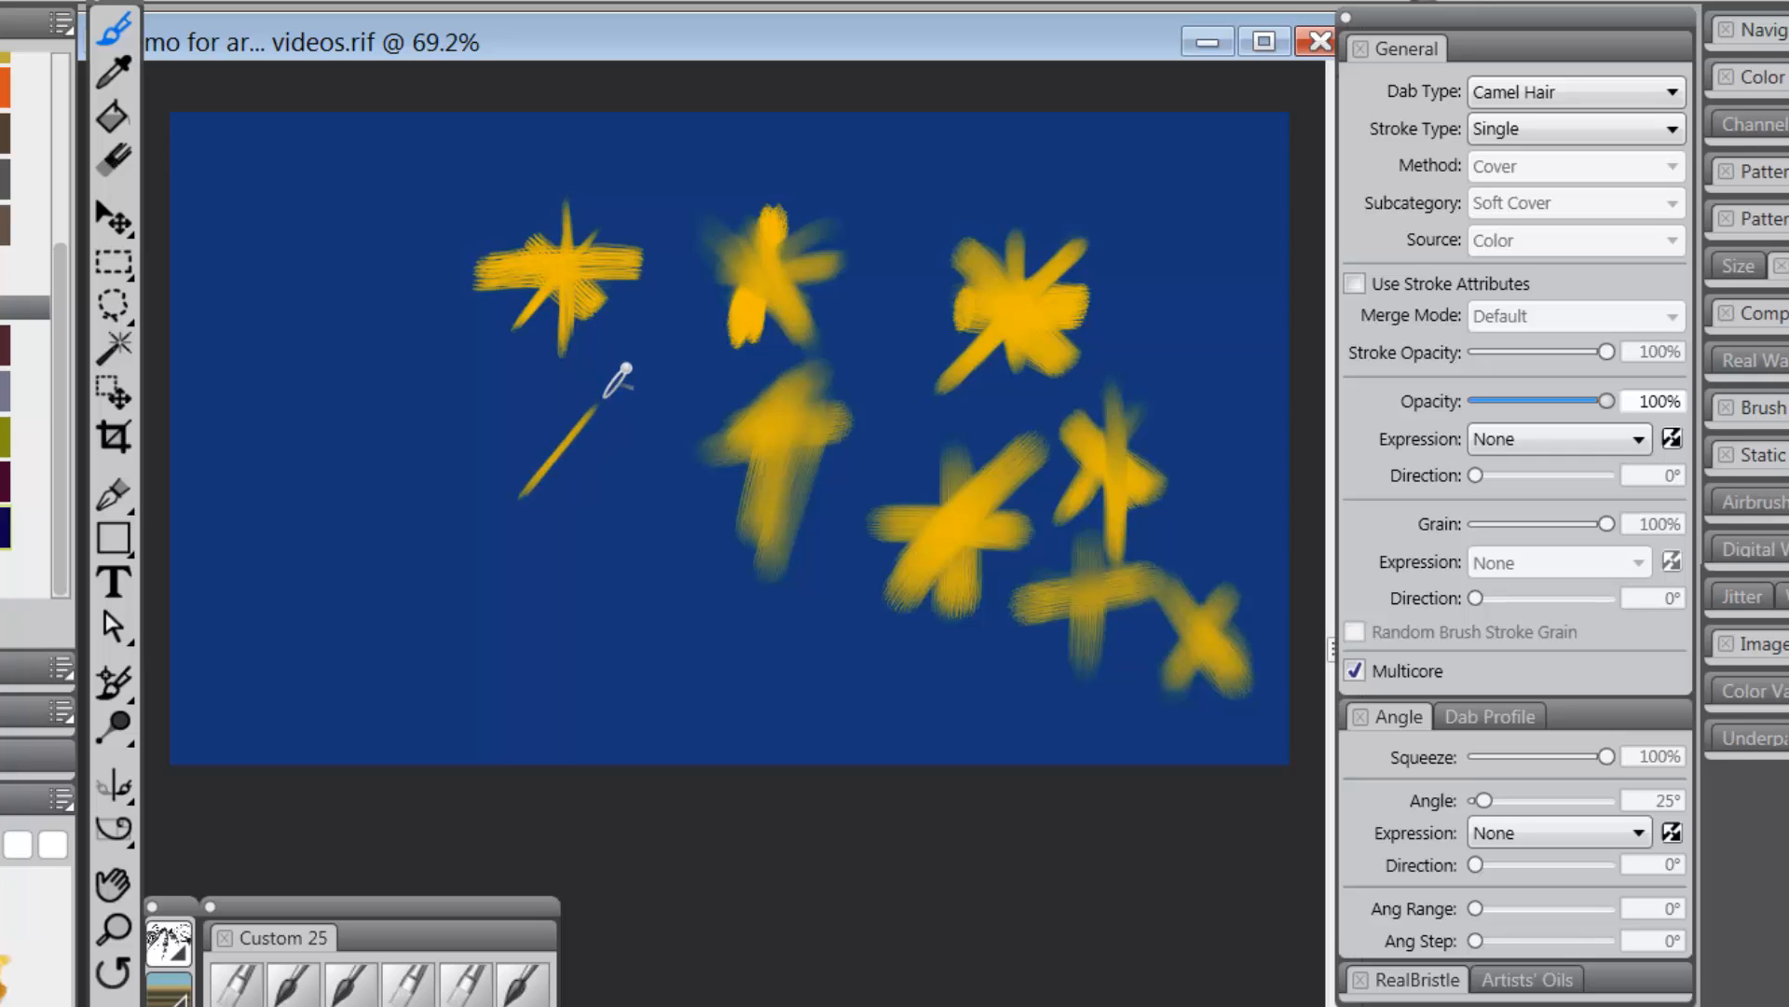
drag(552, 416, 622, 471)
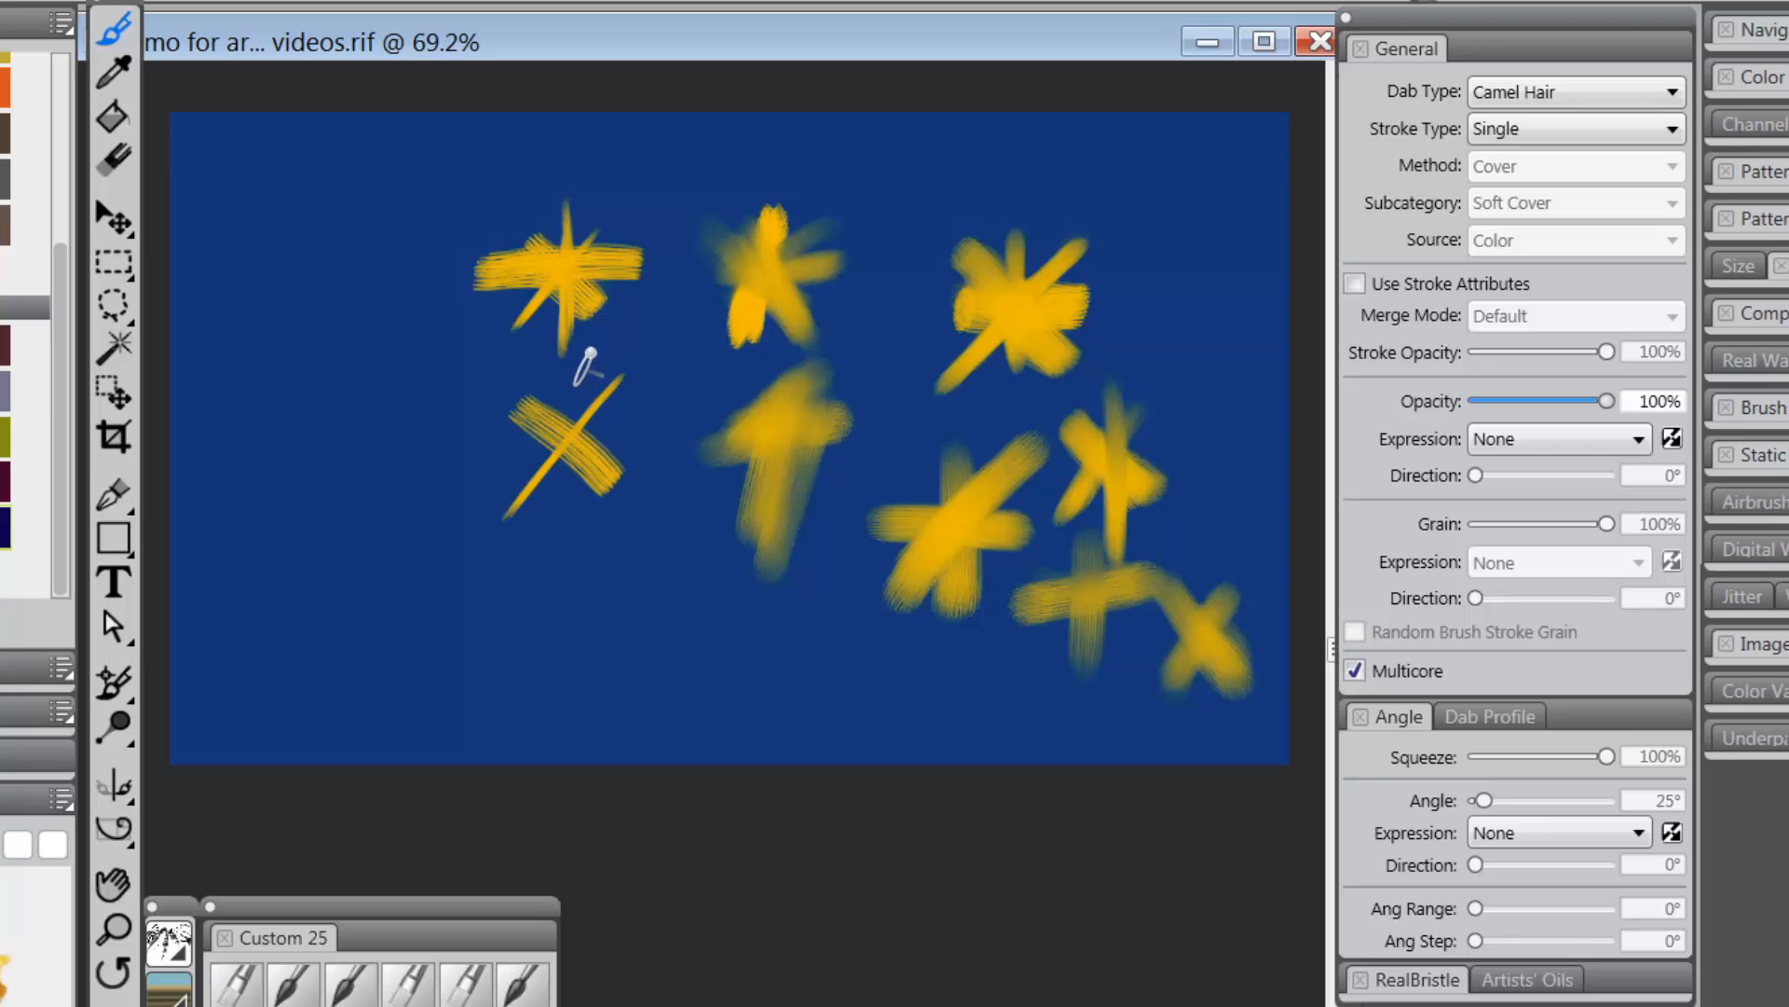
mouse_move(585, 351)
mouse_down()
mouse_move(582, 471)
mouse_move(701, 417)
mouse_move(679, 494)
mouse_up()
drag(671, 374, 670, 561)
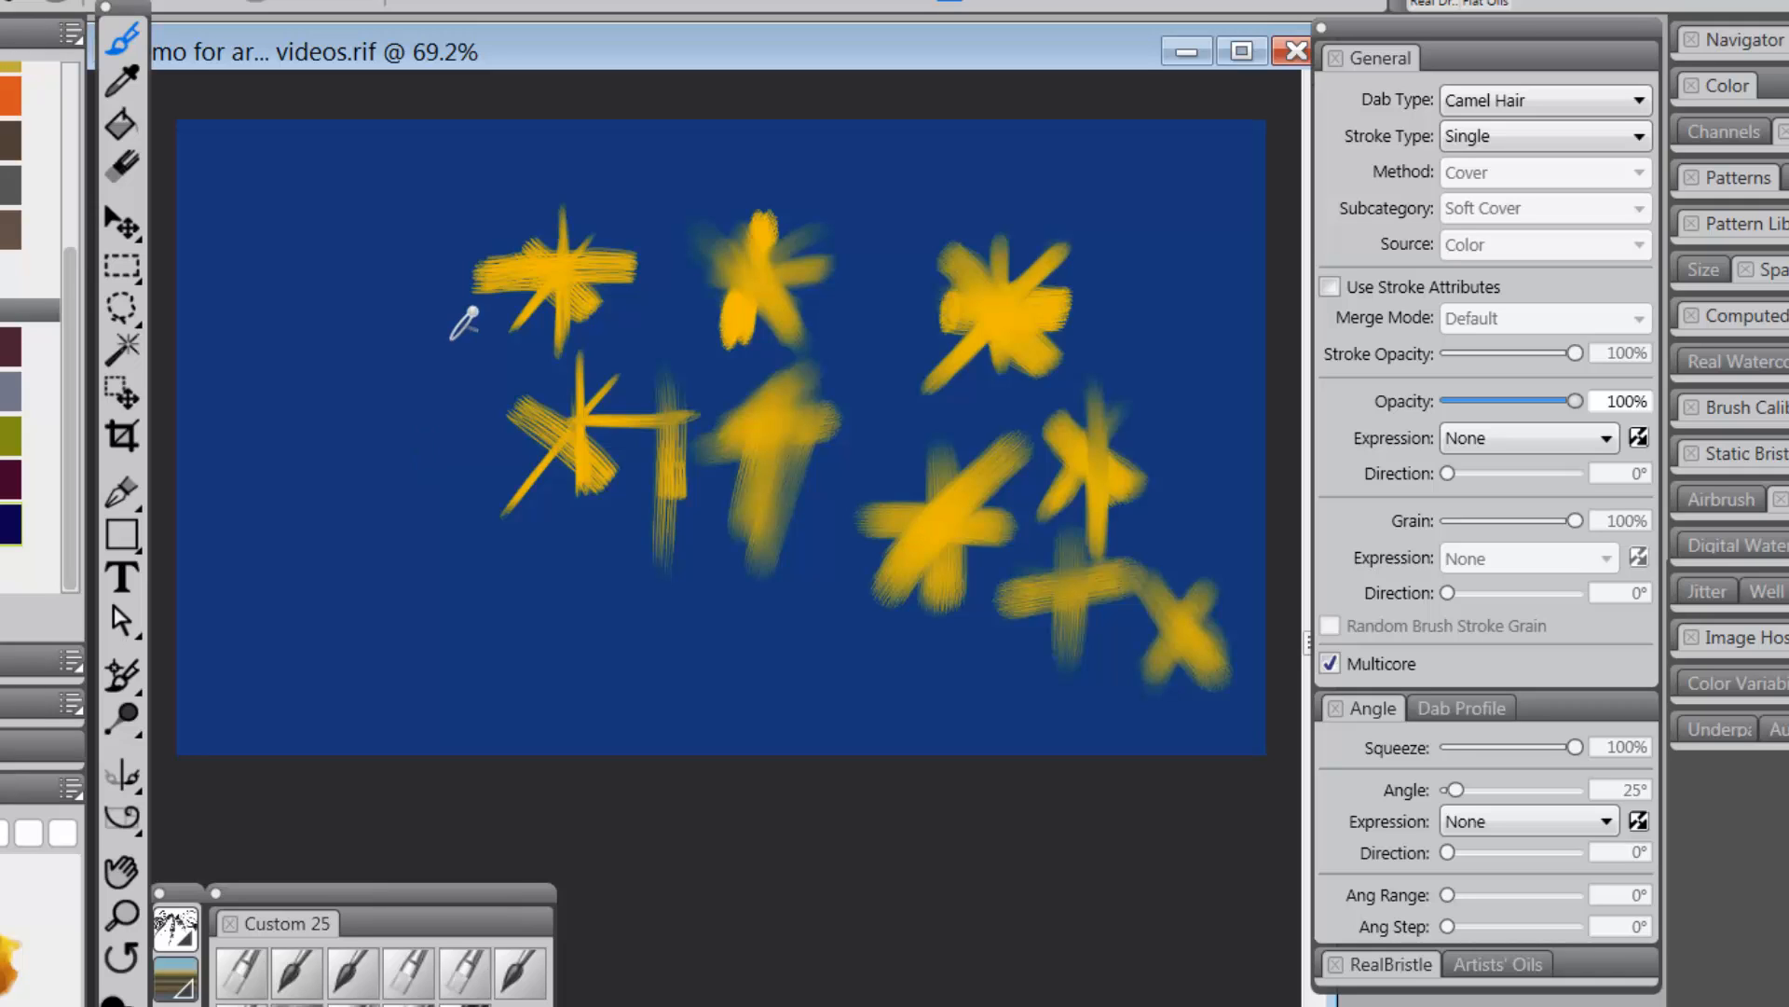
Open the RealBristle settings and paint additional crossing bristle strokes in the left part of the canvas.
mouse_move(466, 317)
mouse_down()
mouse_move(428, 385)
mouse_move(436, 333)
mouse_move(475, 334)
mouse_move(422, 317)
mouse_up()
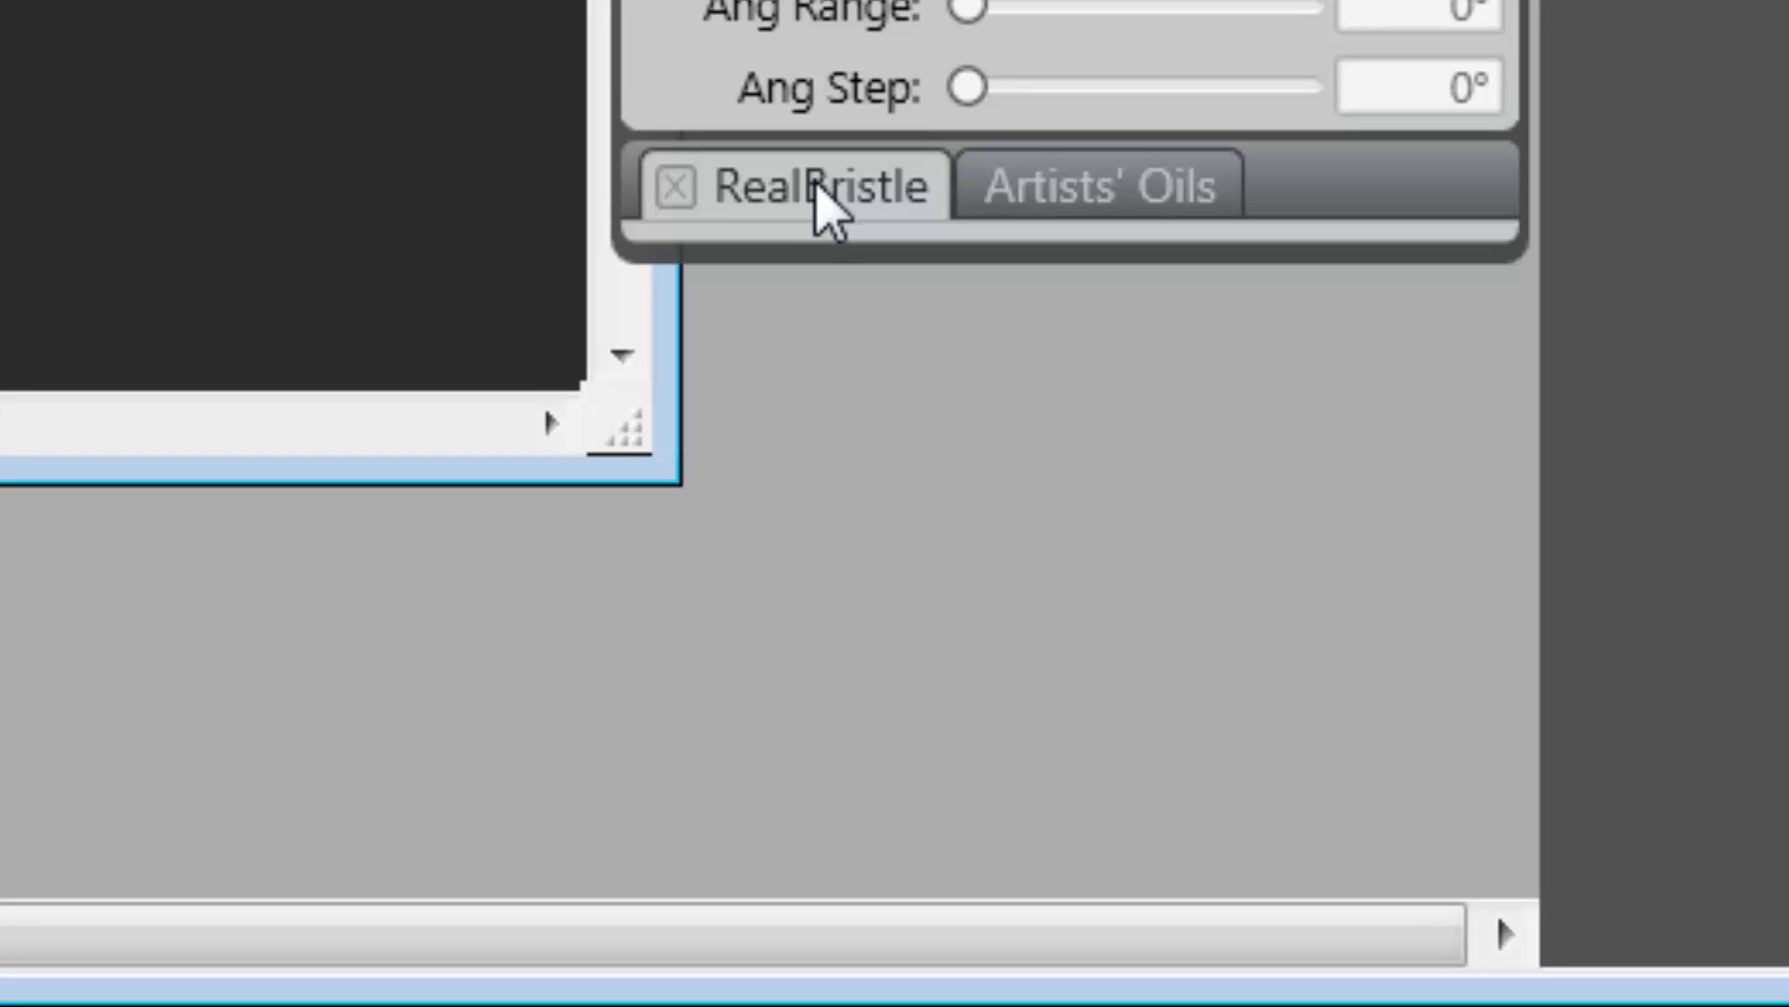
click(820, 193)
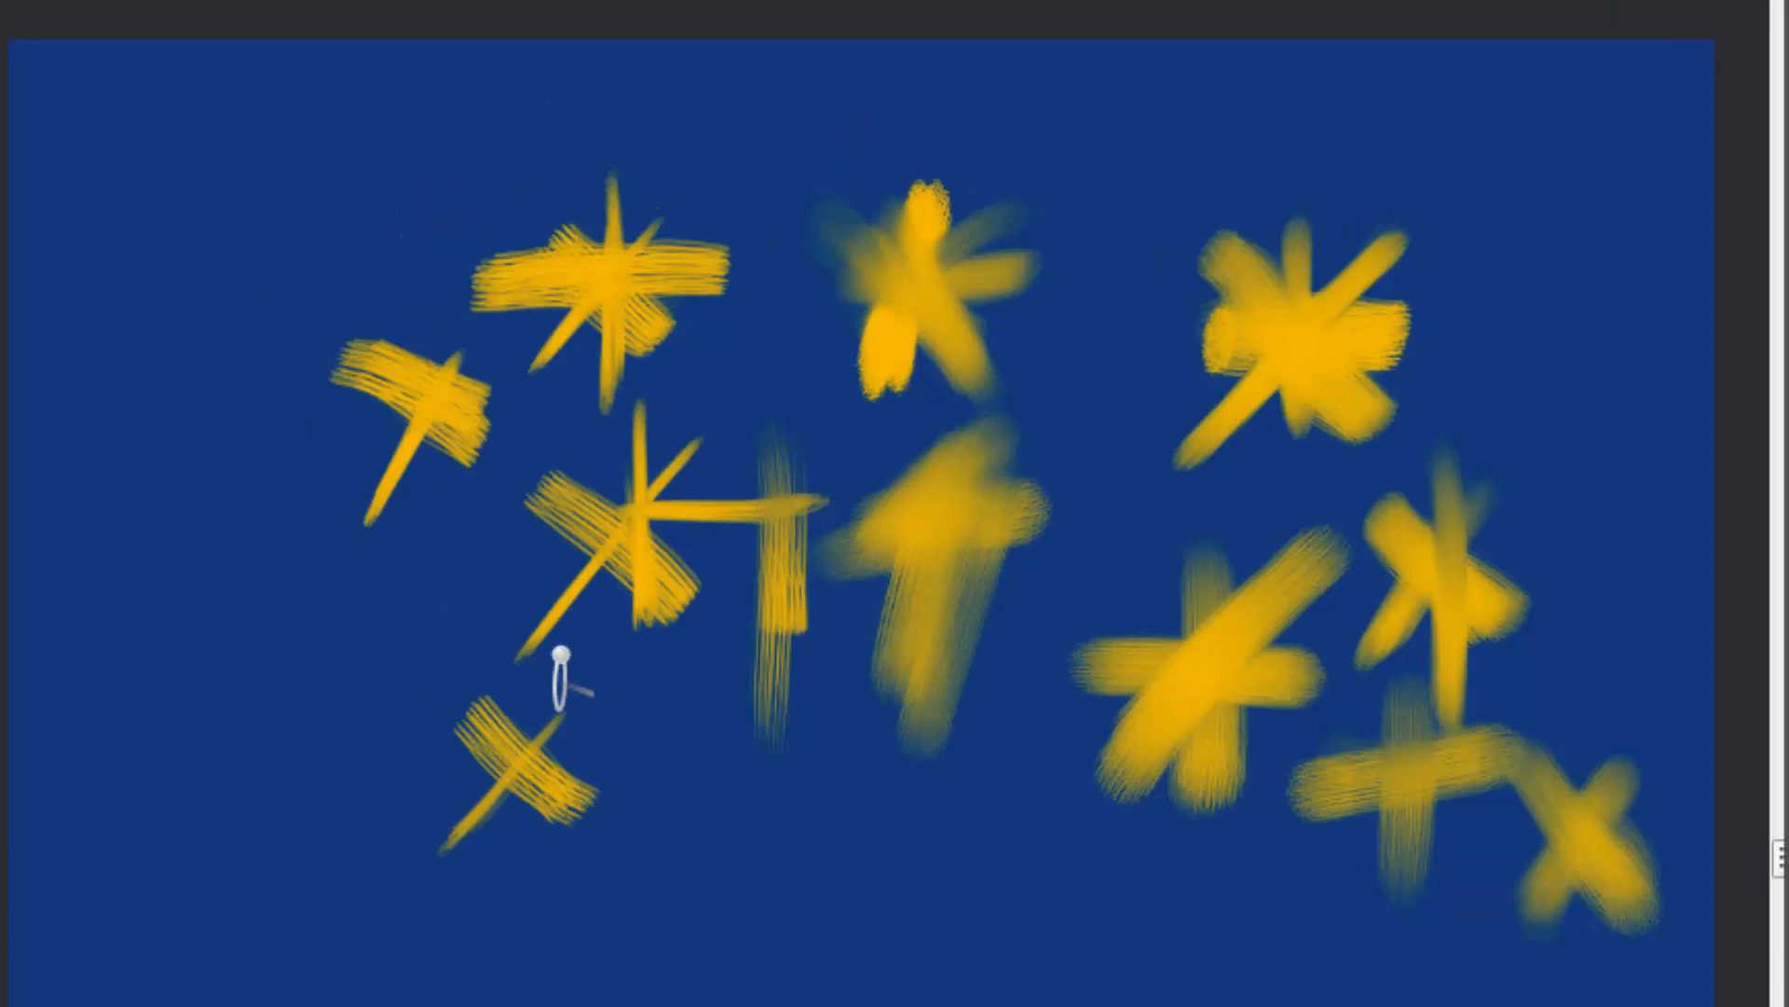
mouse_move(560, 655)
mouse_down()
mouse_move(587, 619)
mouse_move(579, 881)
mouse_up()
drag(561, 766, 685, 787)
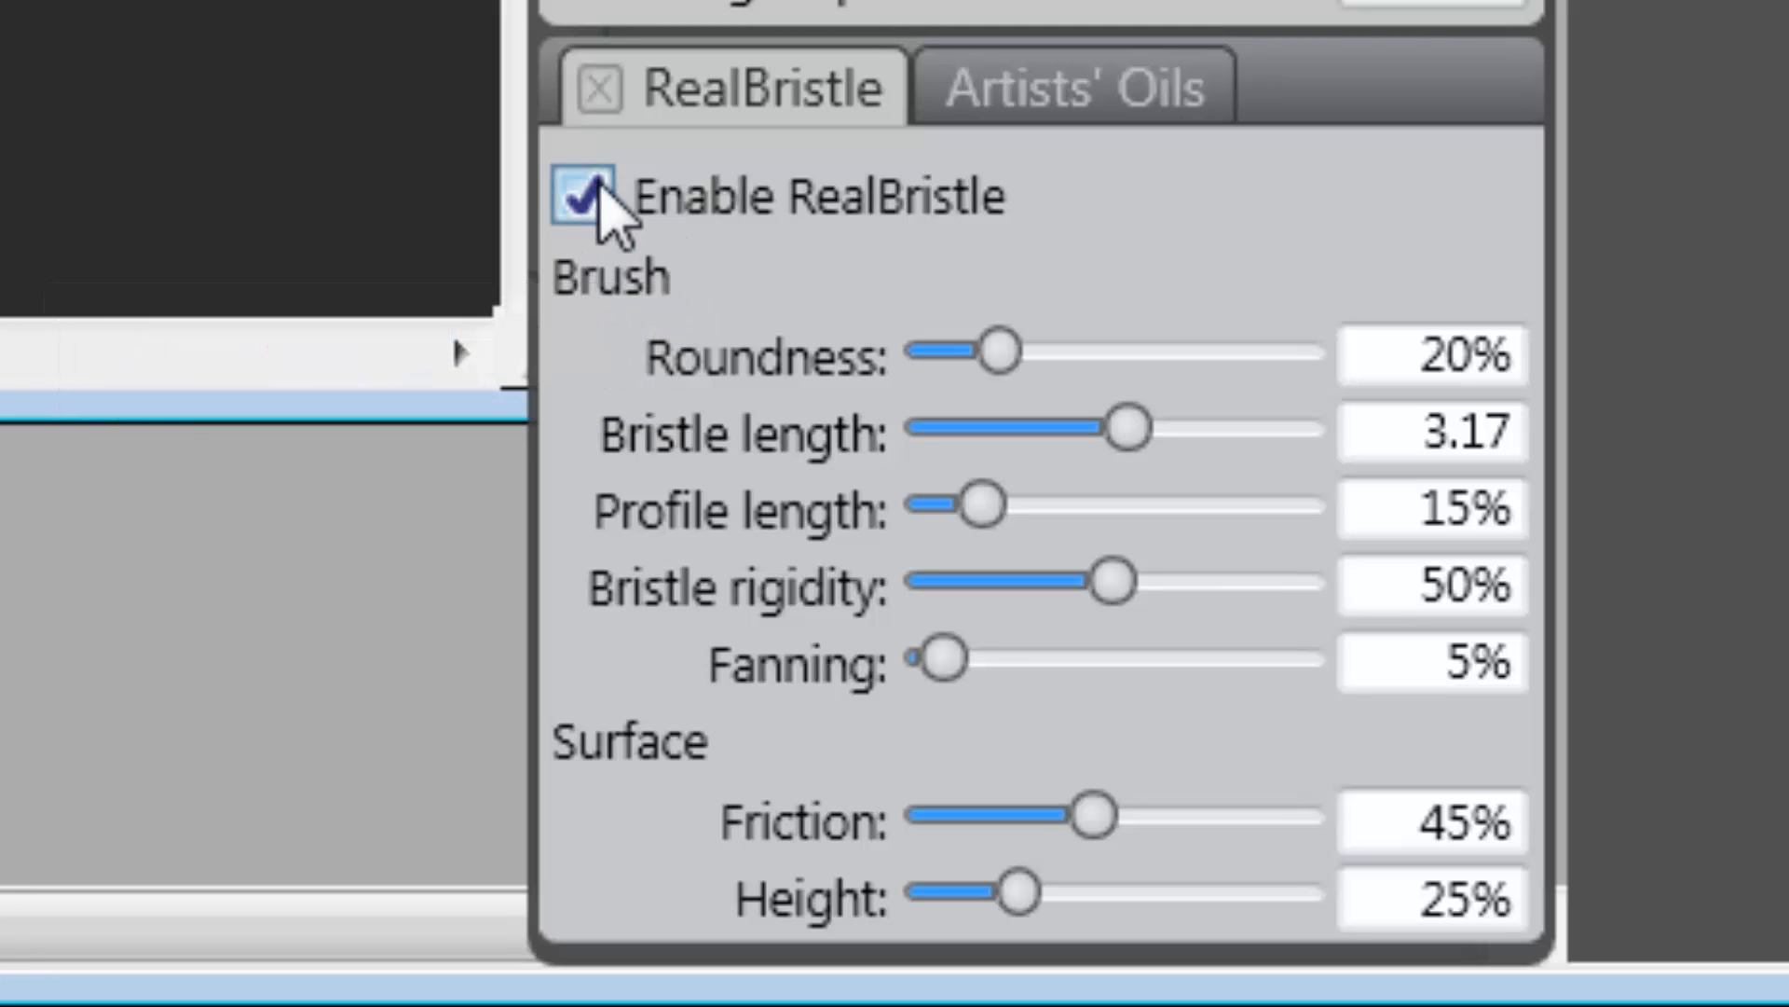
Disable RealBristle and paint a star of smooth crossing strokes between the two upper stars.
click(582, 195)
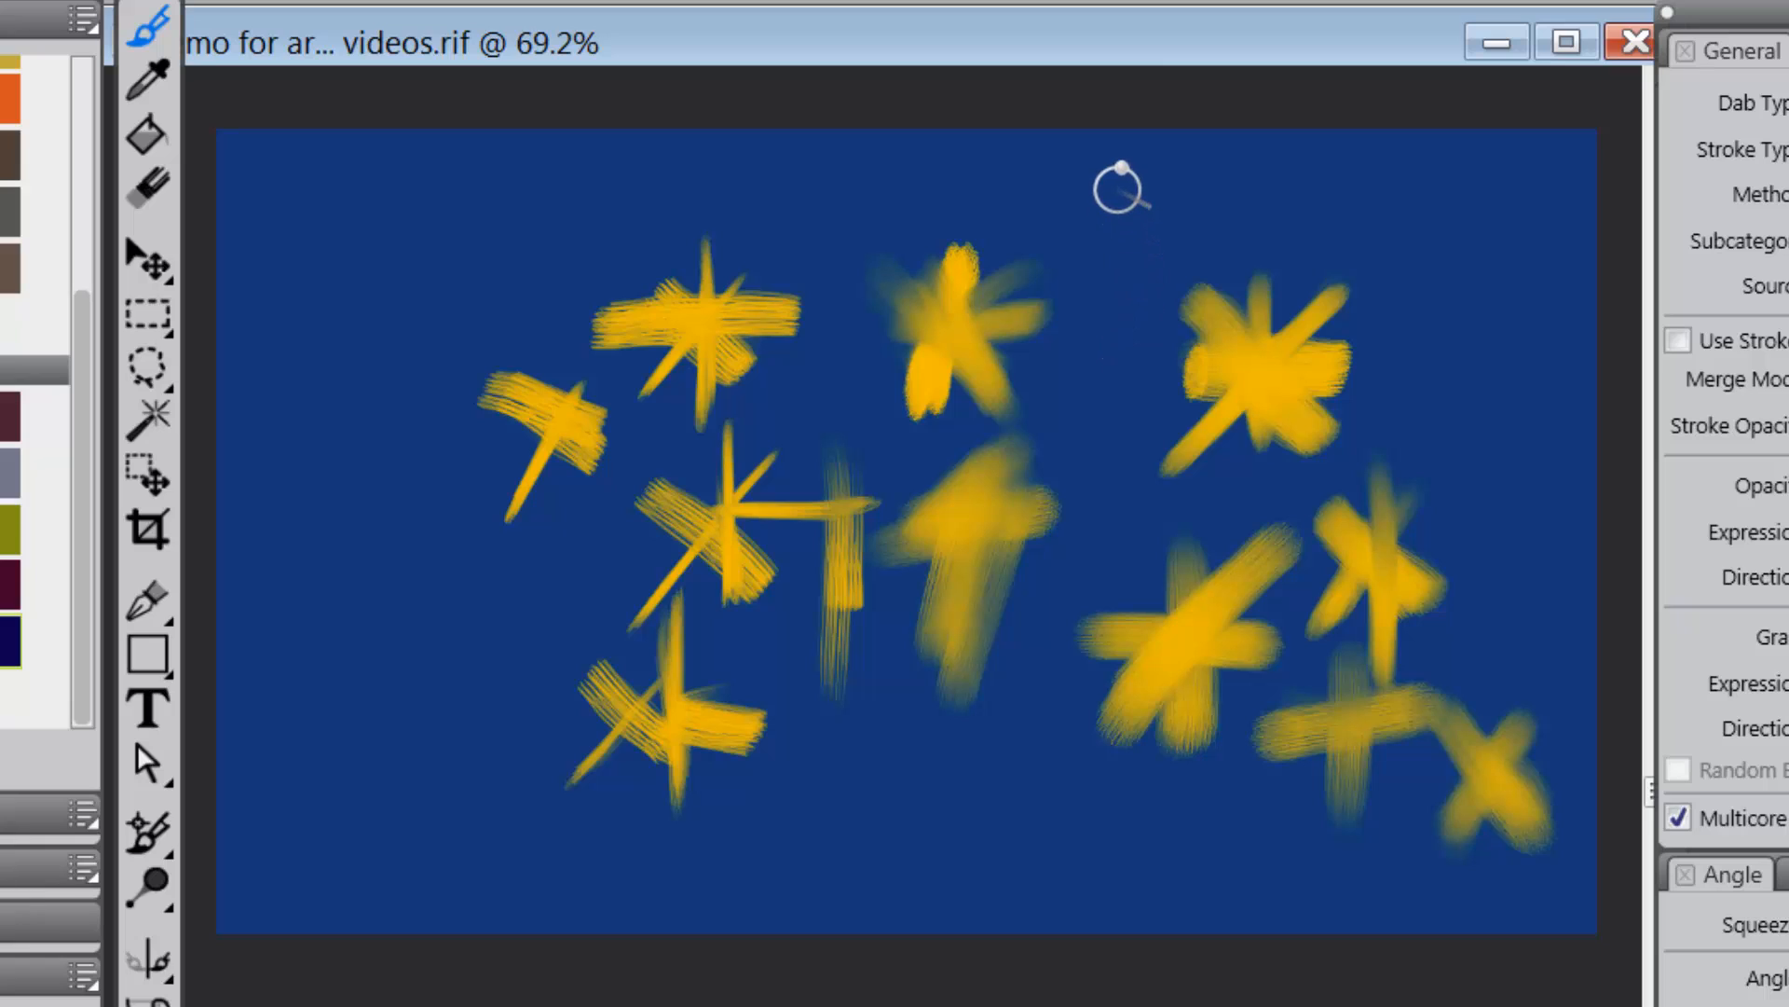
drag(1118, 191, 1121, 340)
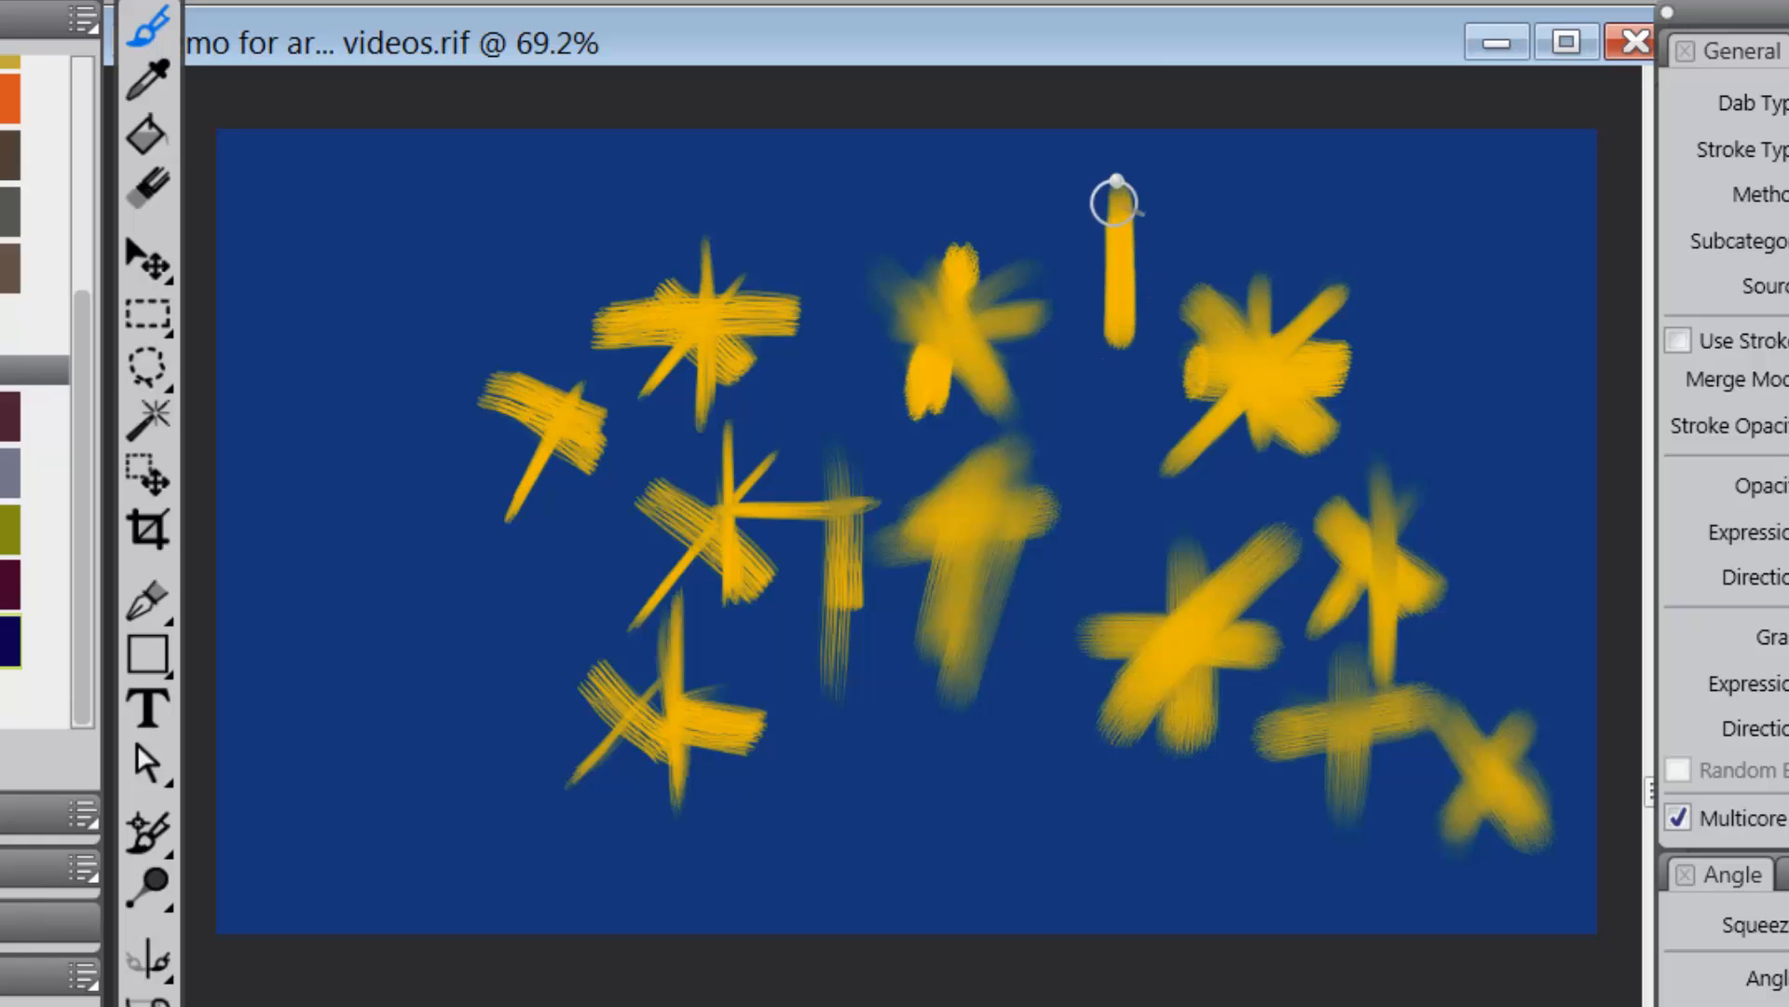
drag(1207, 229, 1051, 216)
mouse_move(1185, 167)
mouse_down()
mouse_move(1097, 248)
mouse_move(1048, 333)
mouse_up()
mouse_move(1072, 173)
mouse_down()
mouse_move(1146, 248)
mouse_move(1176, 377)
mouse_up()
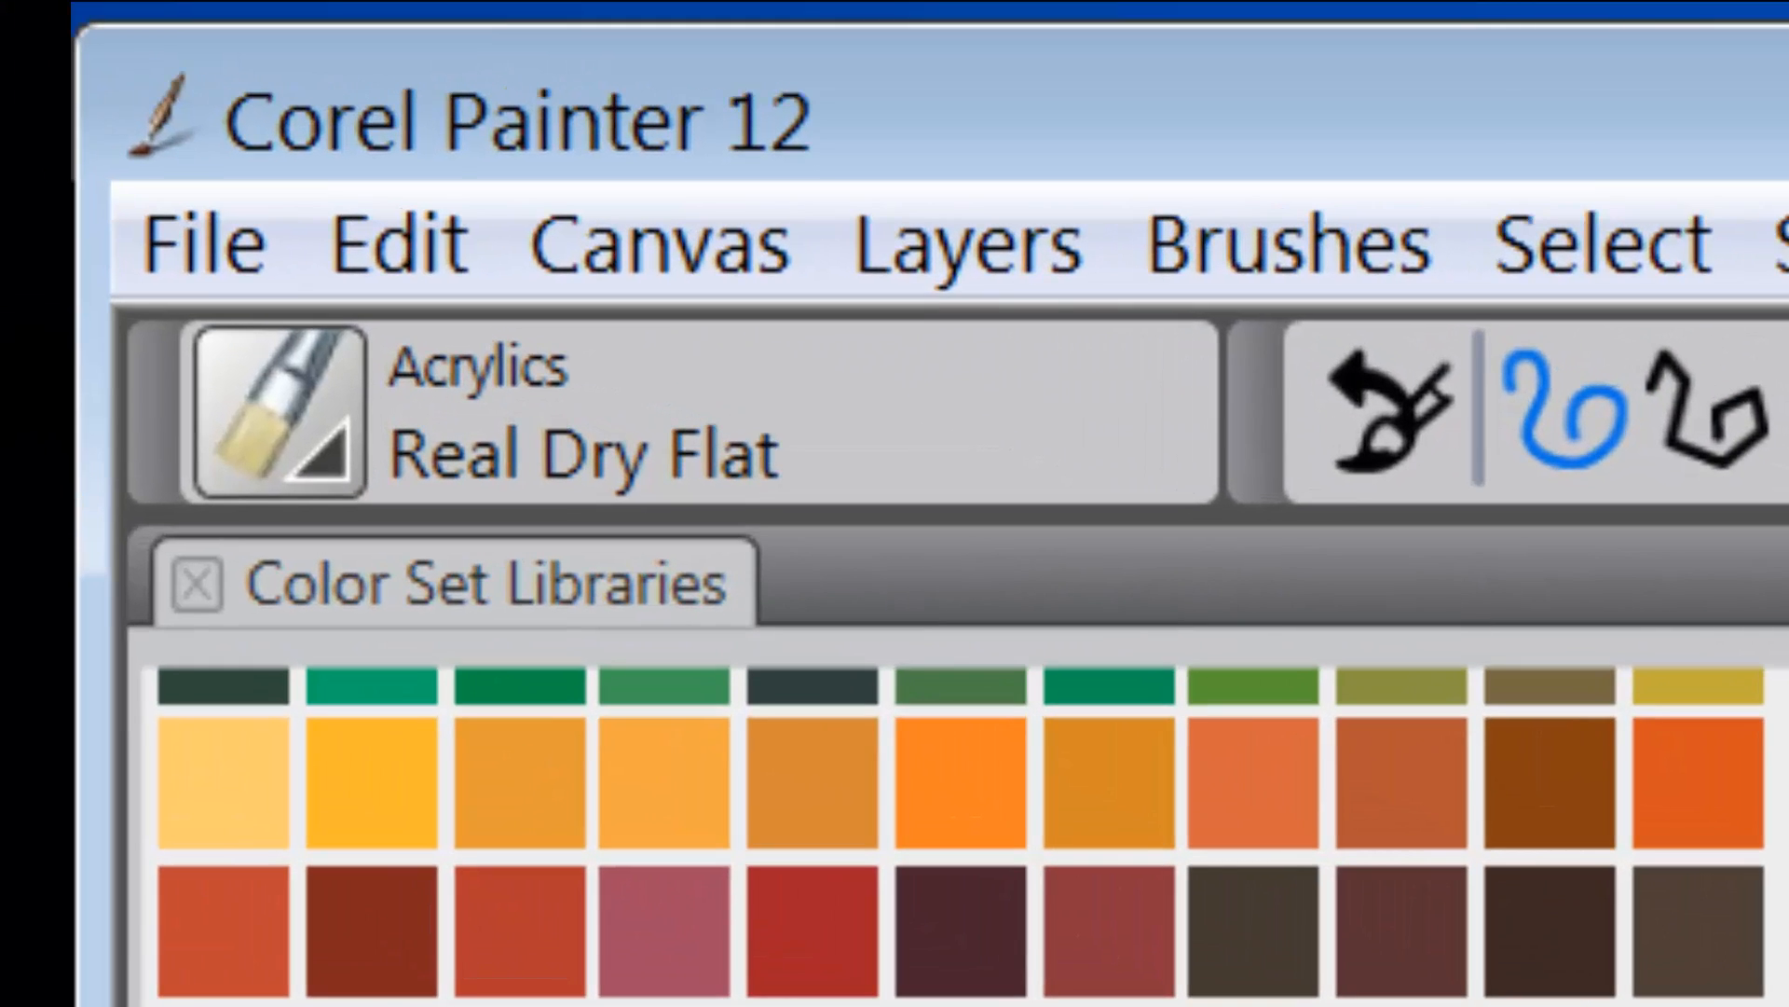
Switch to the Flat Oils brush and paint a star of crossing strokes near the canvas's upper-right edge.
click(1464, 4)
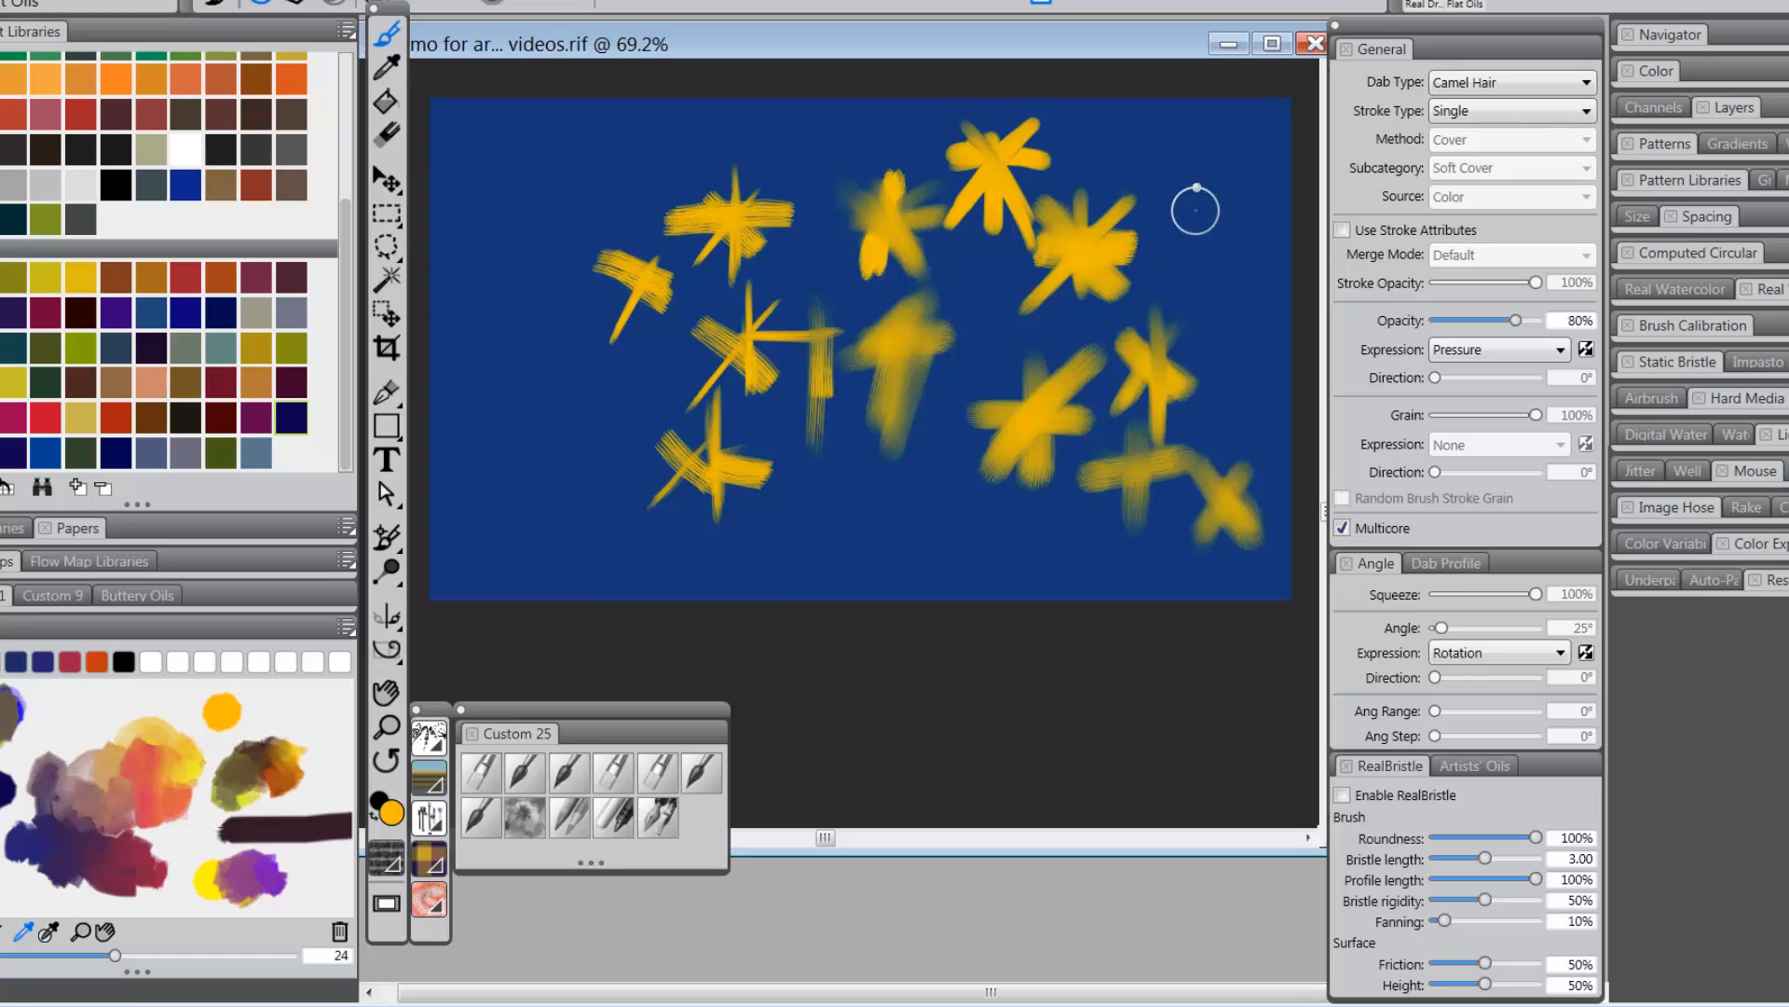
drag(1213, 173, 1213, 282)
mouse_move(1163, 221)
mouse_down()
mouse_move(1250, 208)
mouse_move(1163, 280)
mouse_up()
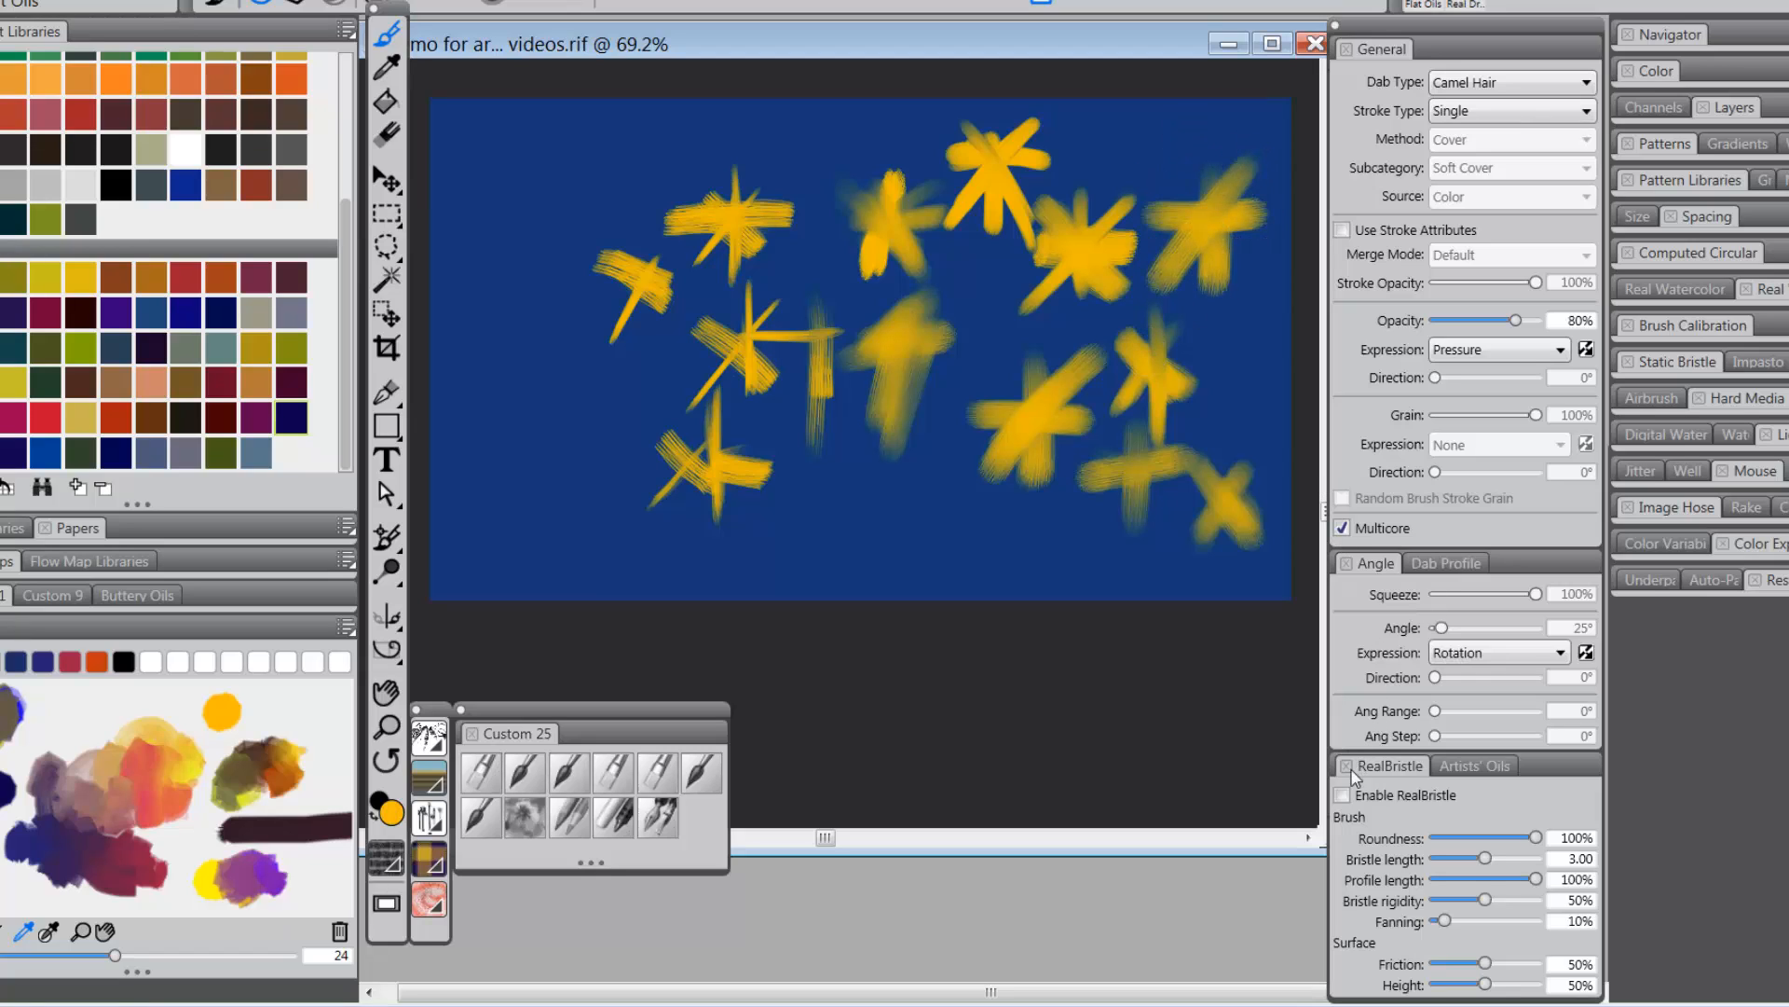
Enable RealBristle for the Flat Oils brush and paint a large bristly star in the canvas's upper-left area.
click(1342, 795)
drag(547, 180, 543, 306)
drag(500, 232, 605, 232)
mouse_move(606, 232)
mouse_down()
mouse_move(494, 233)
mouse_move(597, 233)
mouse_move(601, 175)
mouse_move(503, 303)
mouse_up()
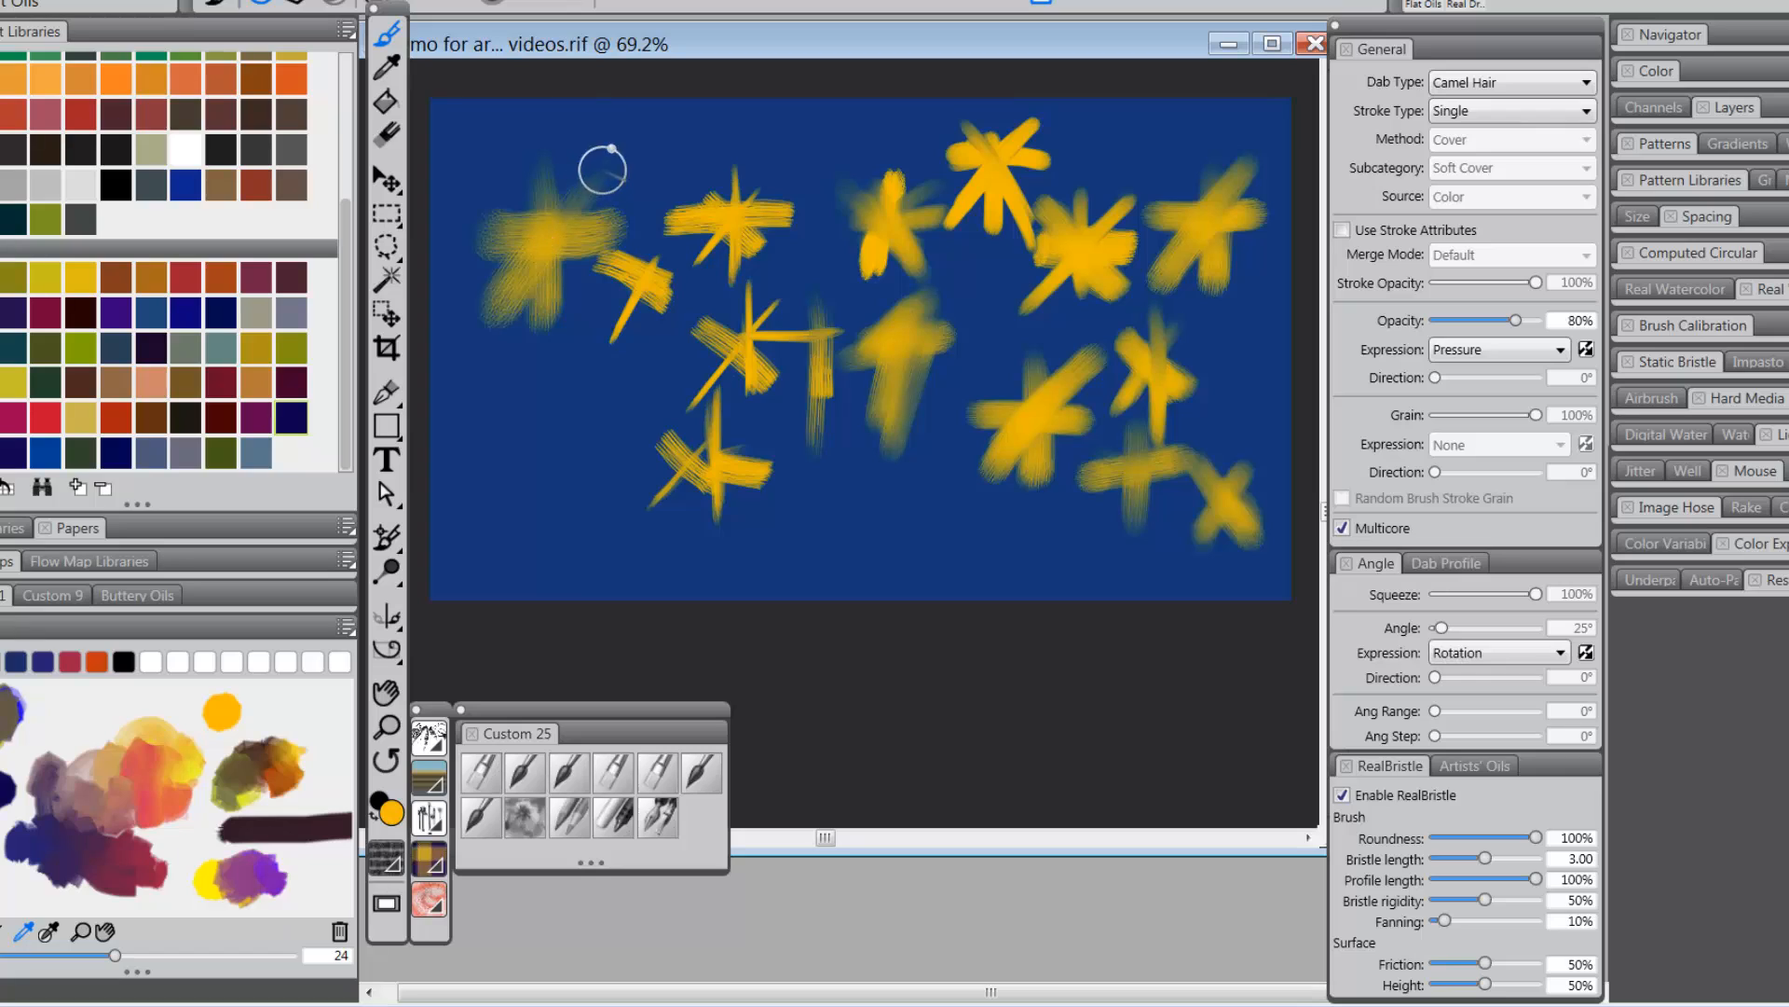
drag(602, 171, 500, 317)
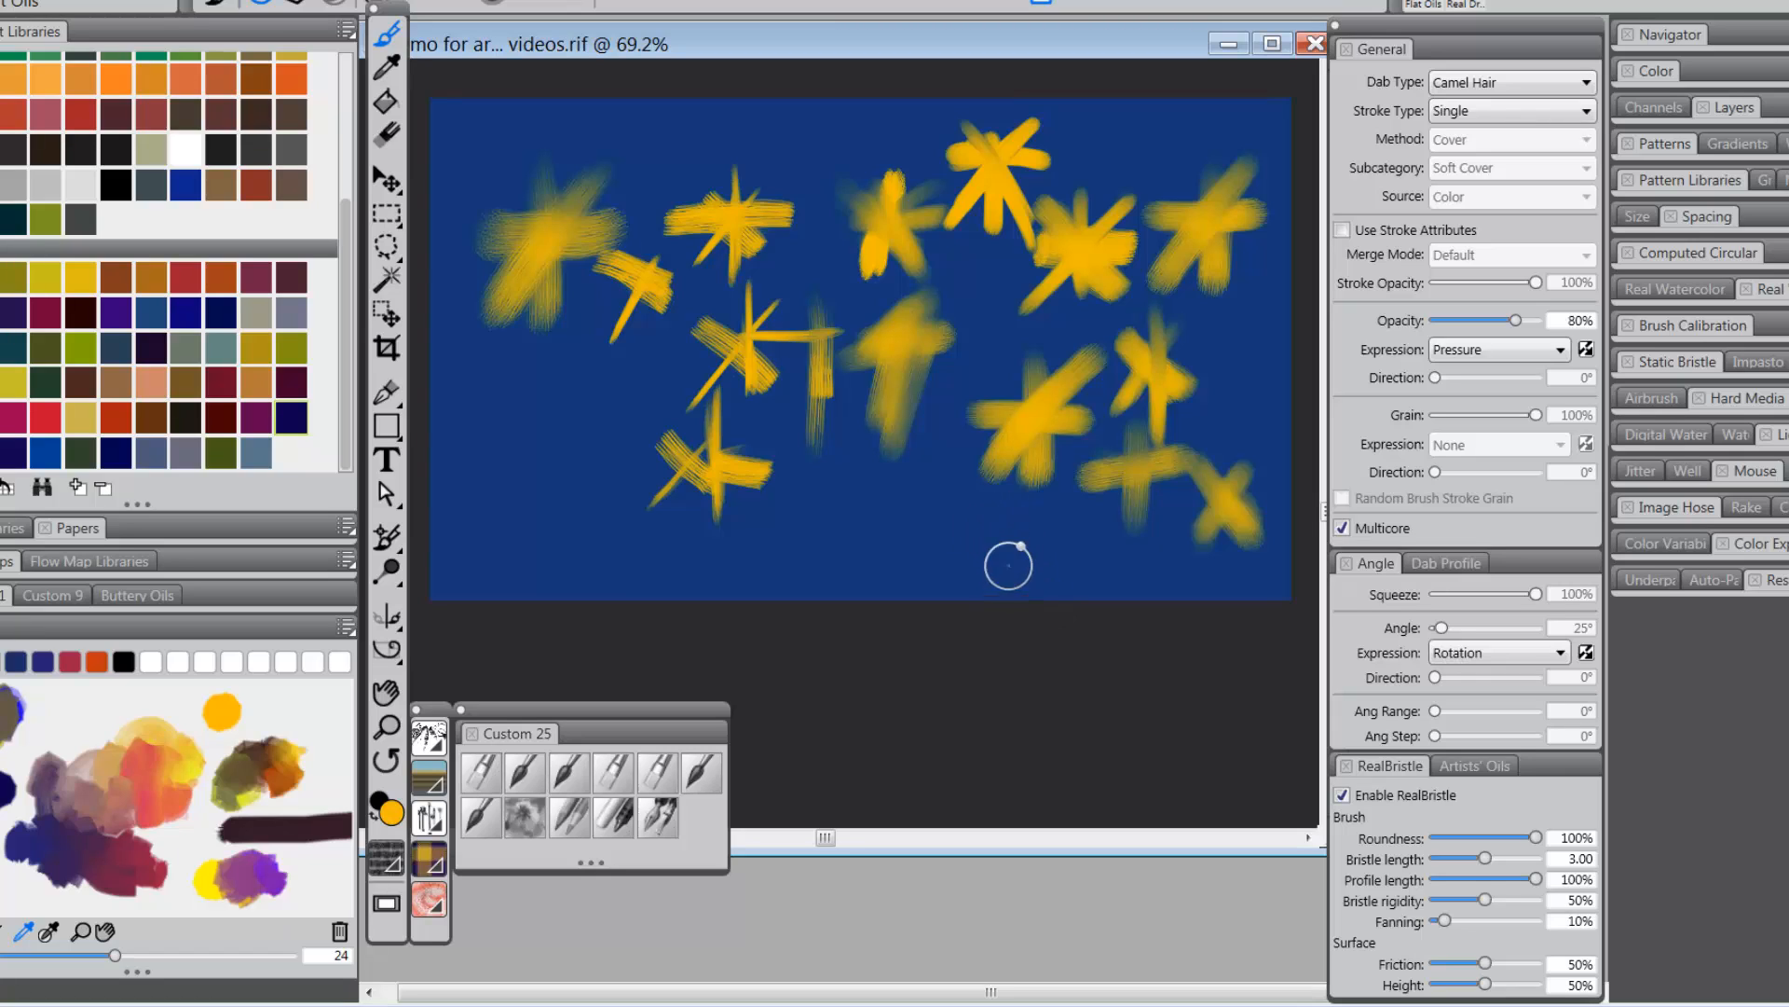
Paint a cluster of overlapping bristle strokes near the canvas's lower edge, right of the middle.
drag(951, 543, 1072, 536)
drag(1012, 470, 1016, 586)
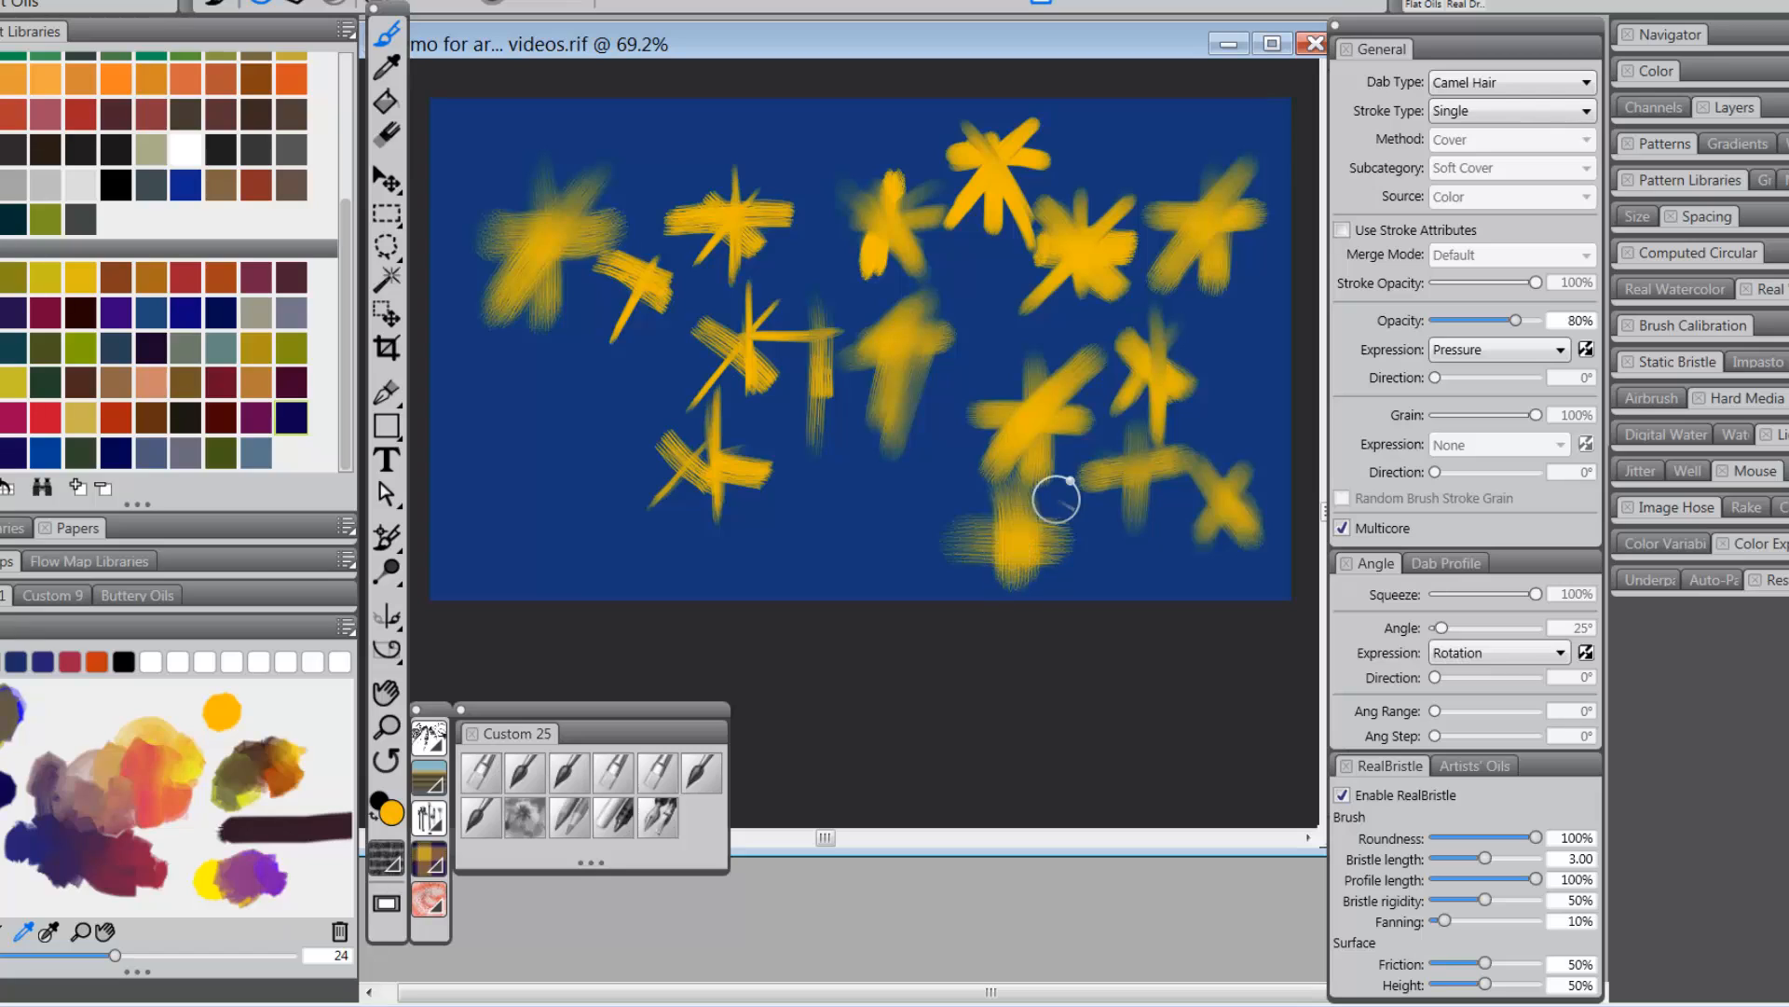
mouse_move(1056, 500)
mouse_down()
mouse_move(980, 577)
mouse_move(1012, 522)
mouse_up()
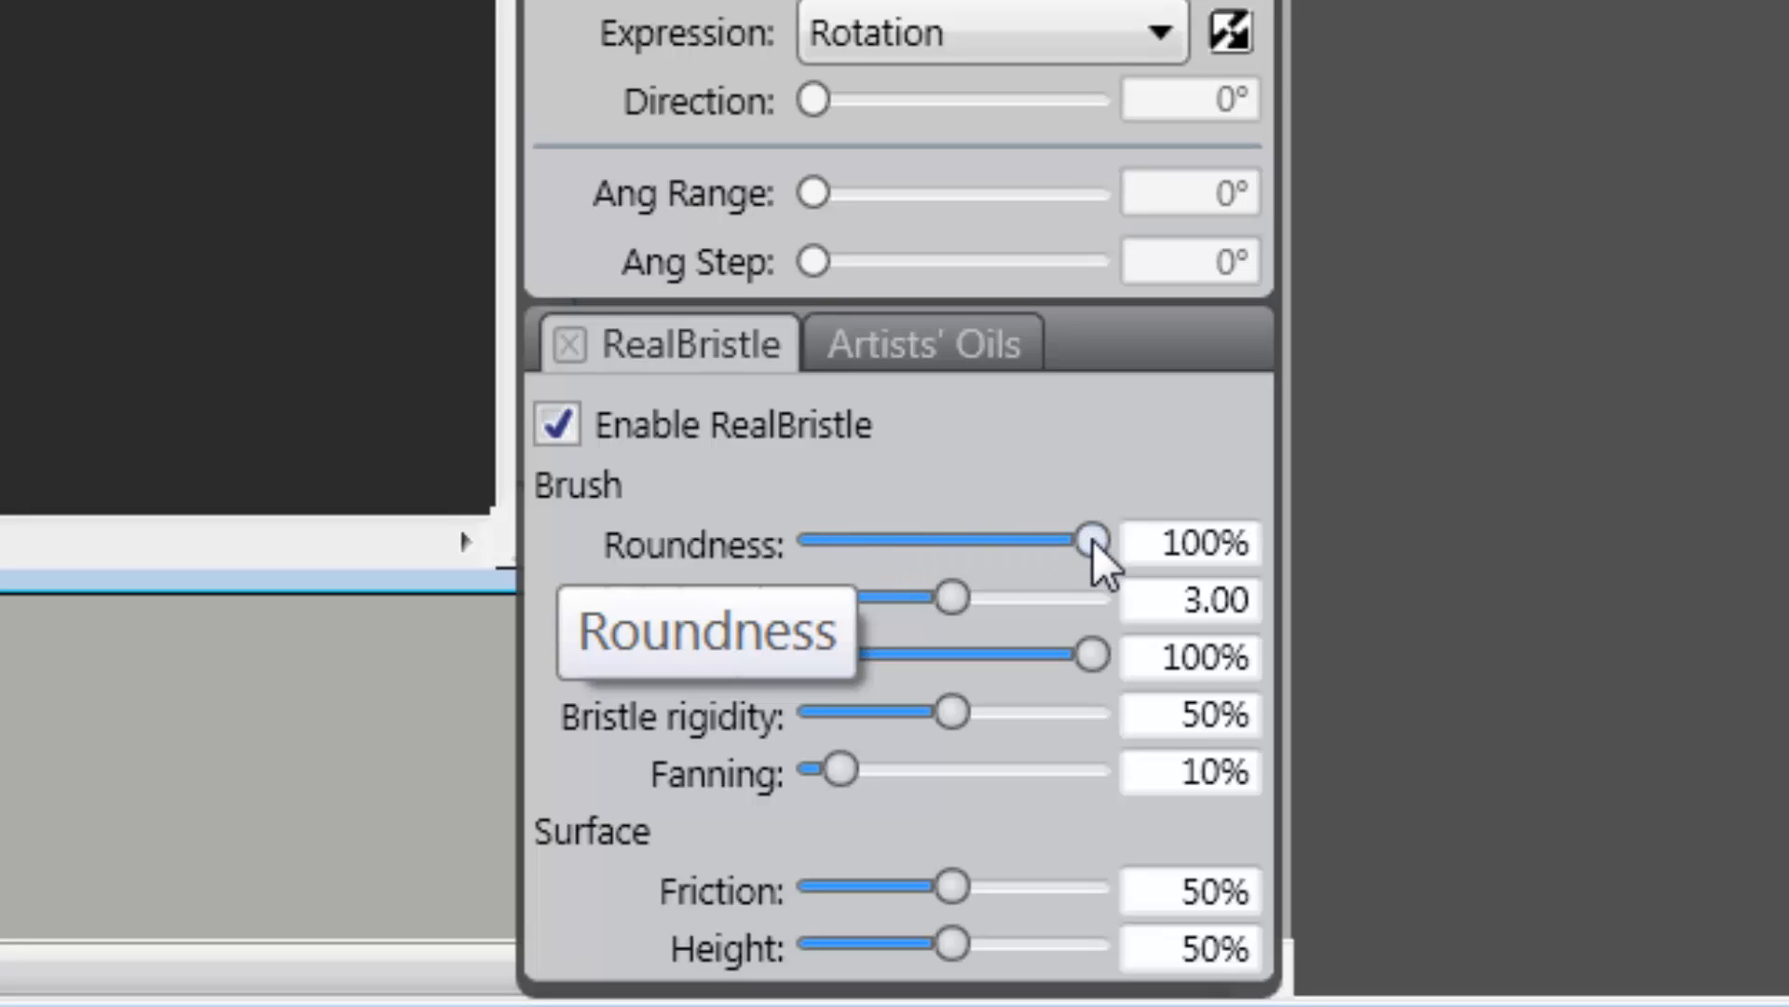
Set the RealBristle Roundness to 18% and paint crossing strokes in the left part of the canvas.
drag(1093, 540, 986, 541)
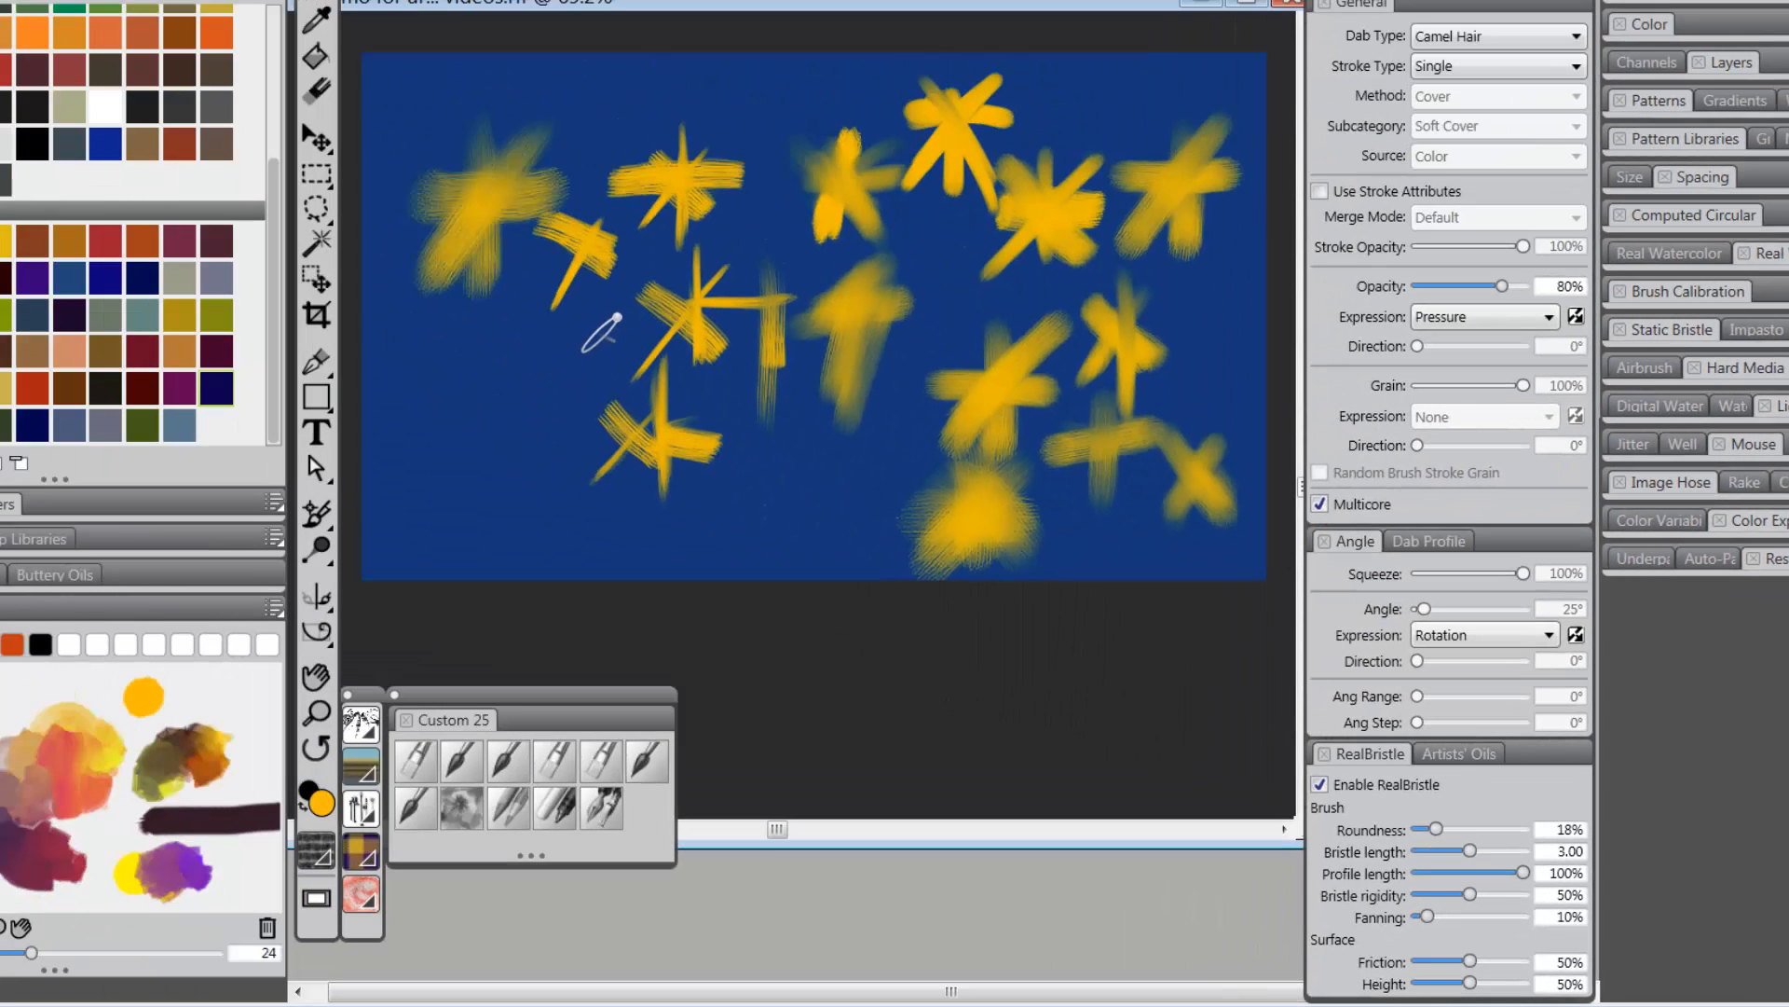
drag(583, 358, 524, 460)
mouse_move(555, 360)
mouse_down()
mouse_move(525, 355)
mouse_move(587, 383)
mouse_up()
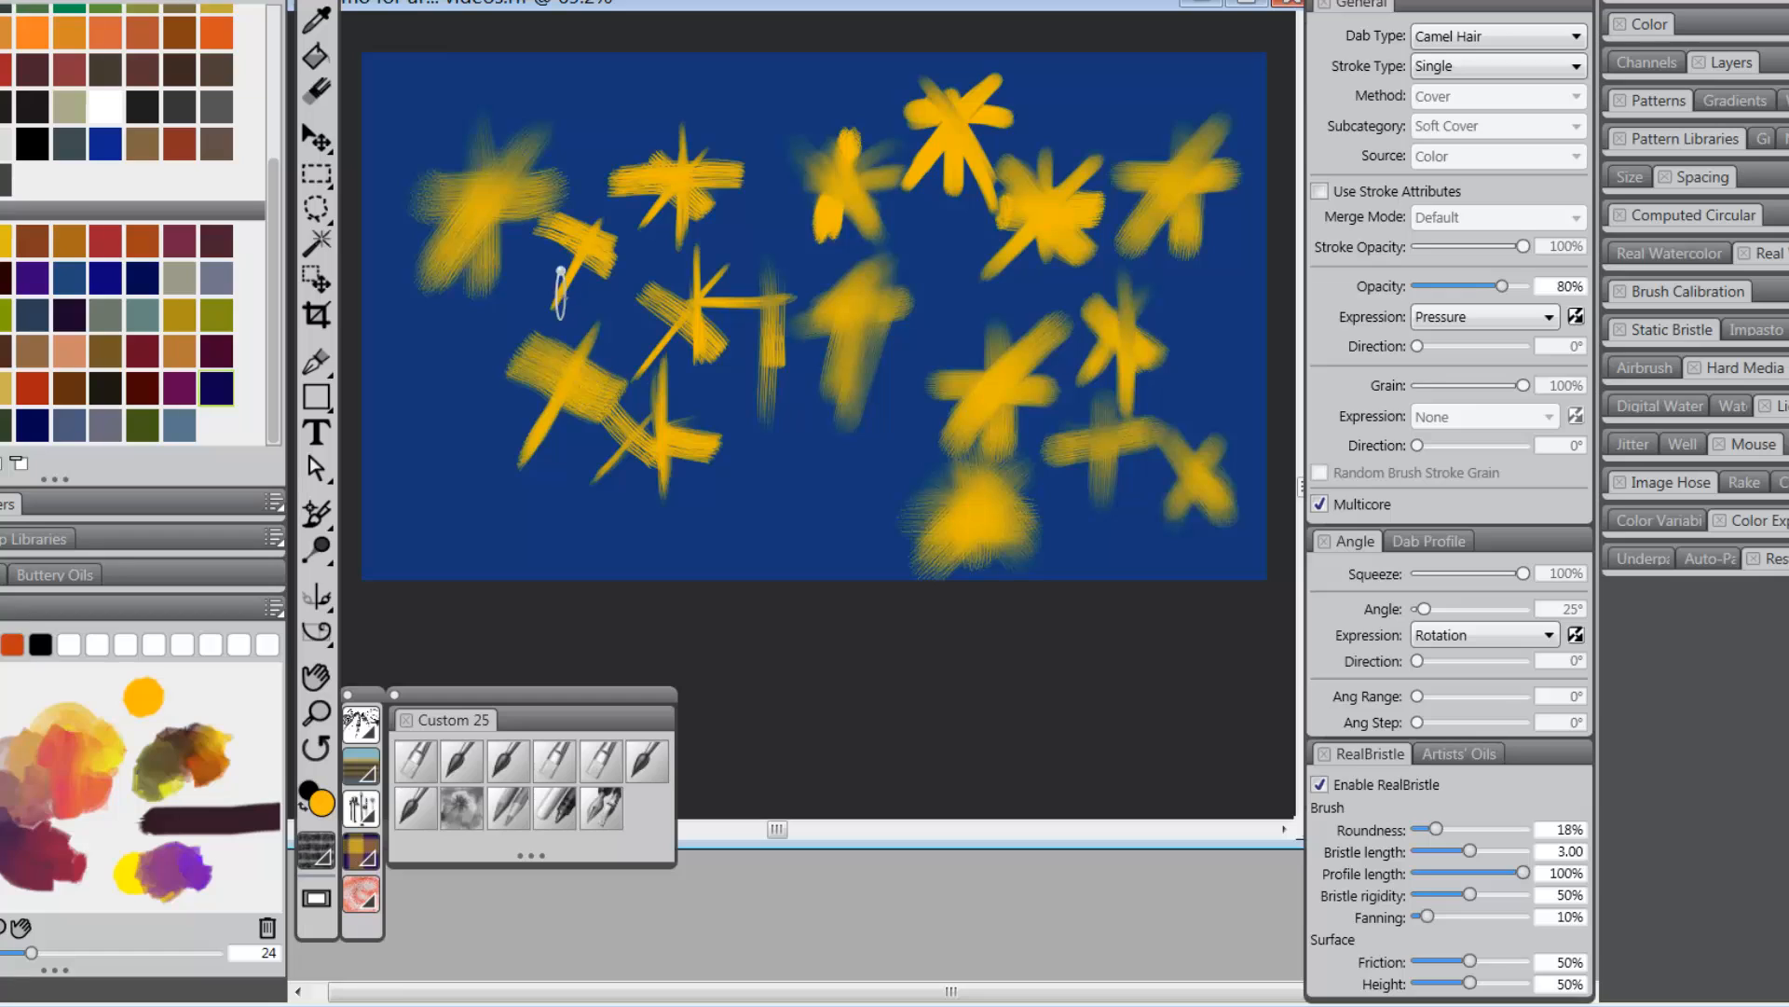
drag(565, 303, 579, 430)
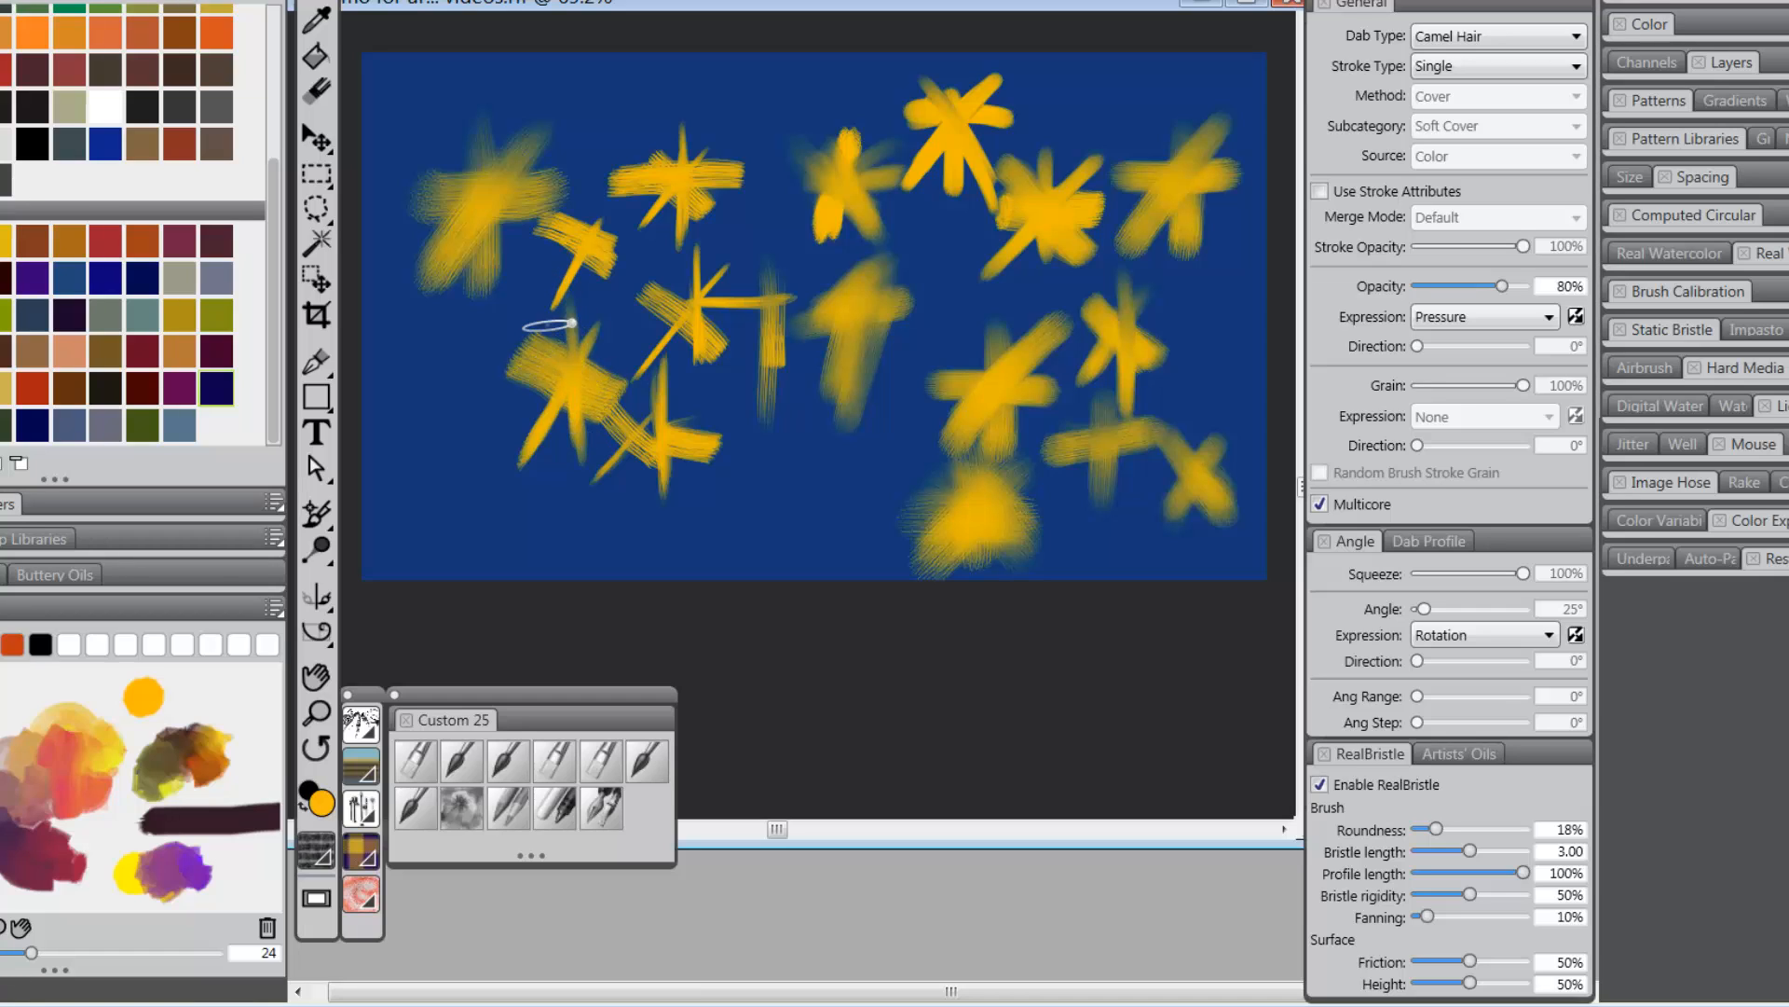
mouse_move(515, 309)
mouse_down()
mouse_move(615, 312)
mouse_move(536, 308)
mouse_move(622, 301)
mouse_move(625, 266)
mouse_move(627, 361)
mouse_move(627, 291)
mouse_up()
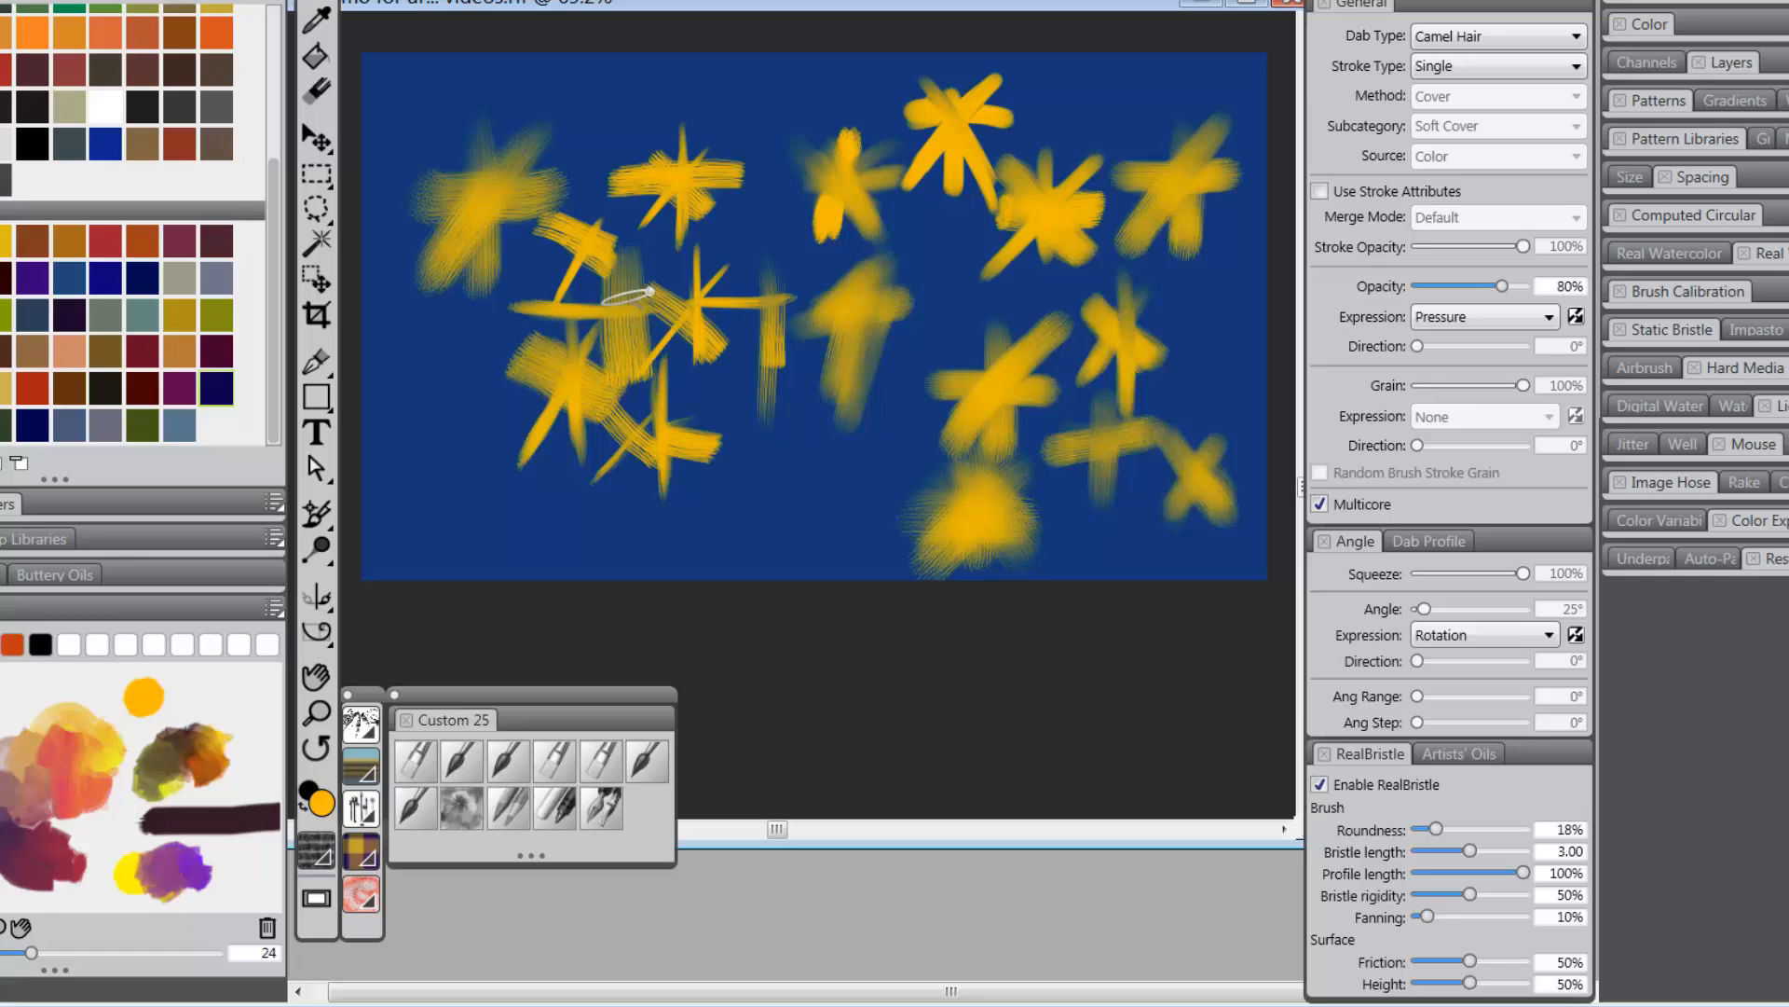
Set the Angle Expression to None and paint a vertical and a horizontal bristle stroke in the canvas's upper middle area.
click(1551, 637)
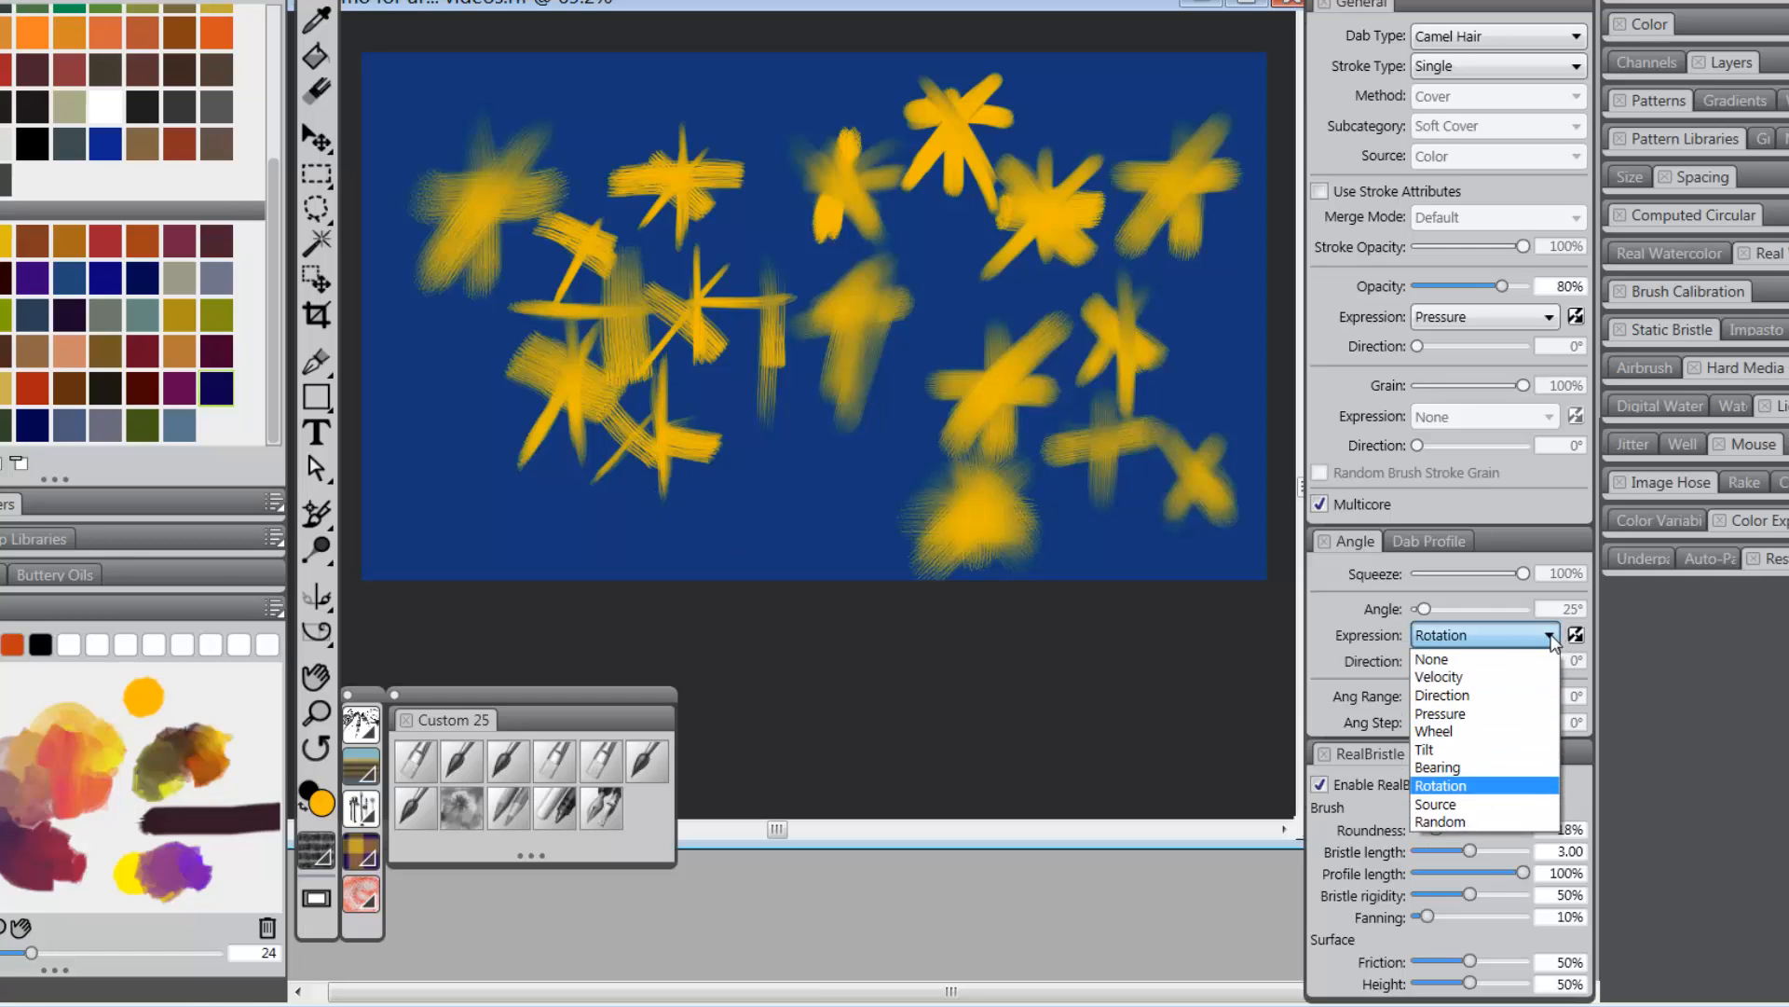
click(1539, 663)
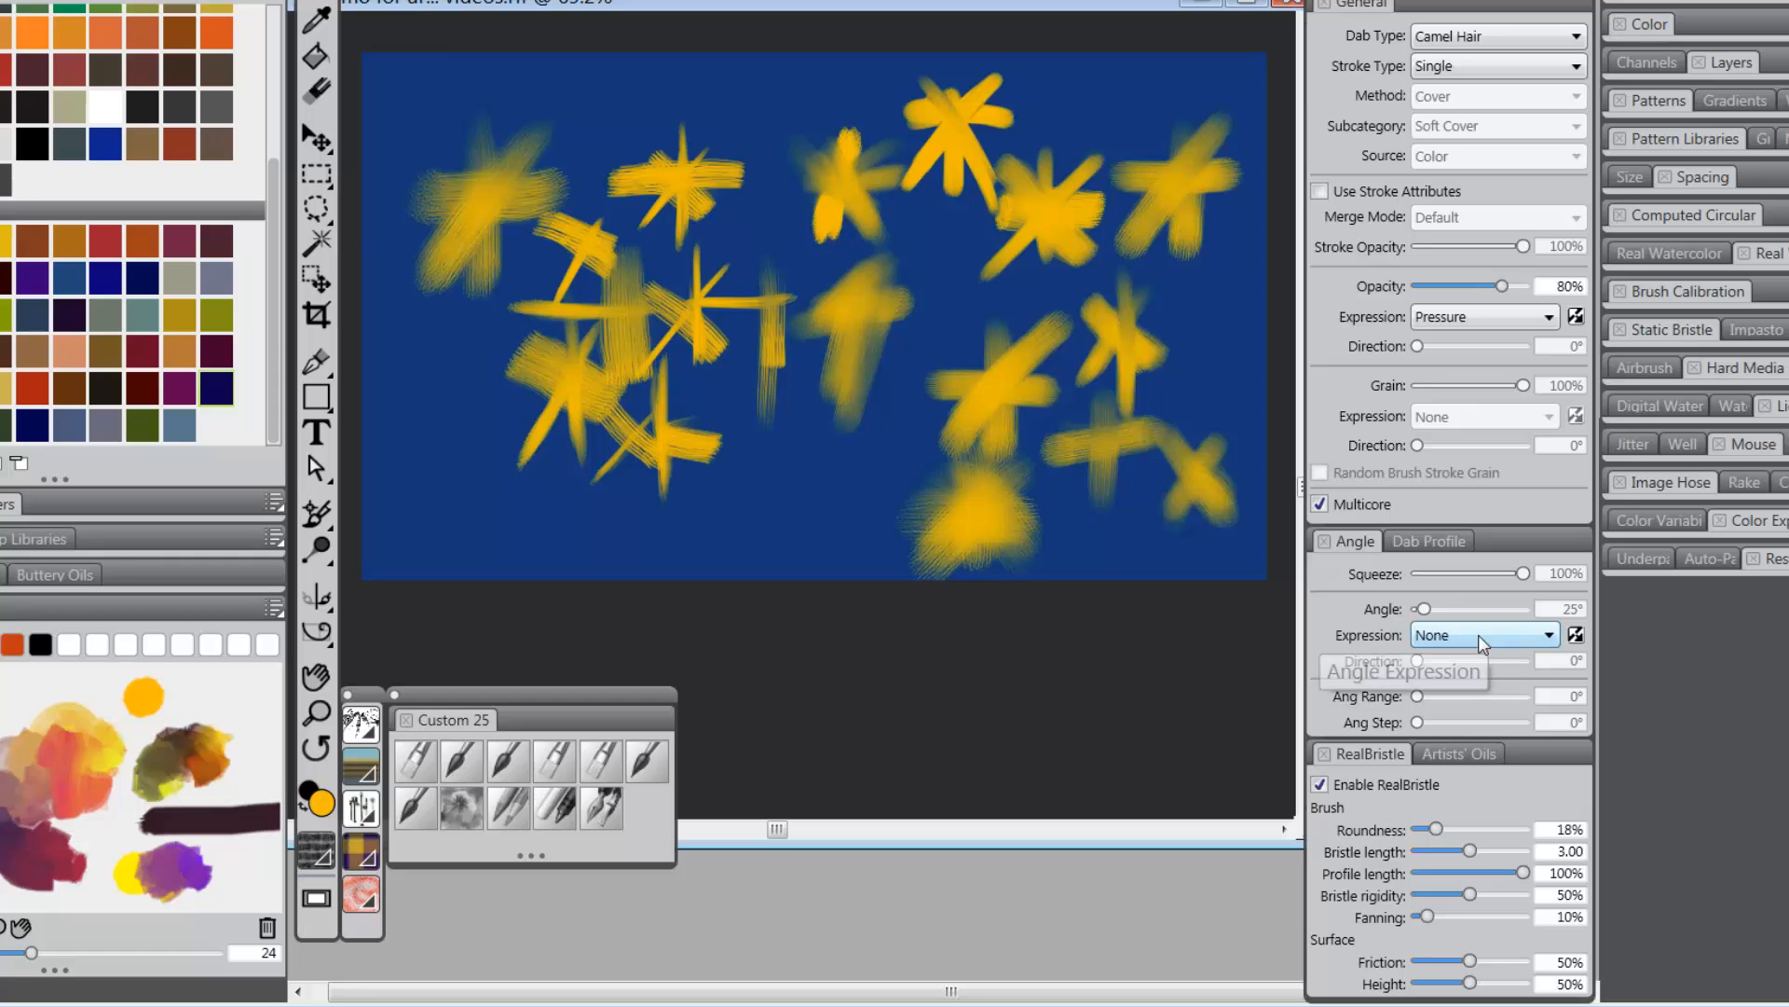
drag(959, 250, 937, 322)
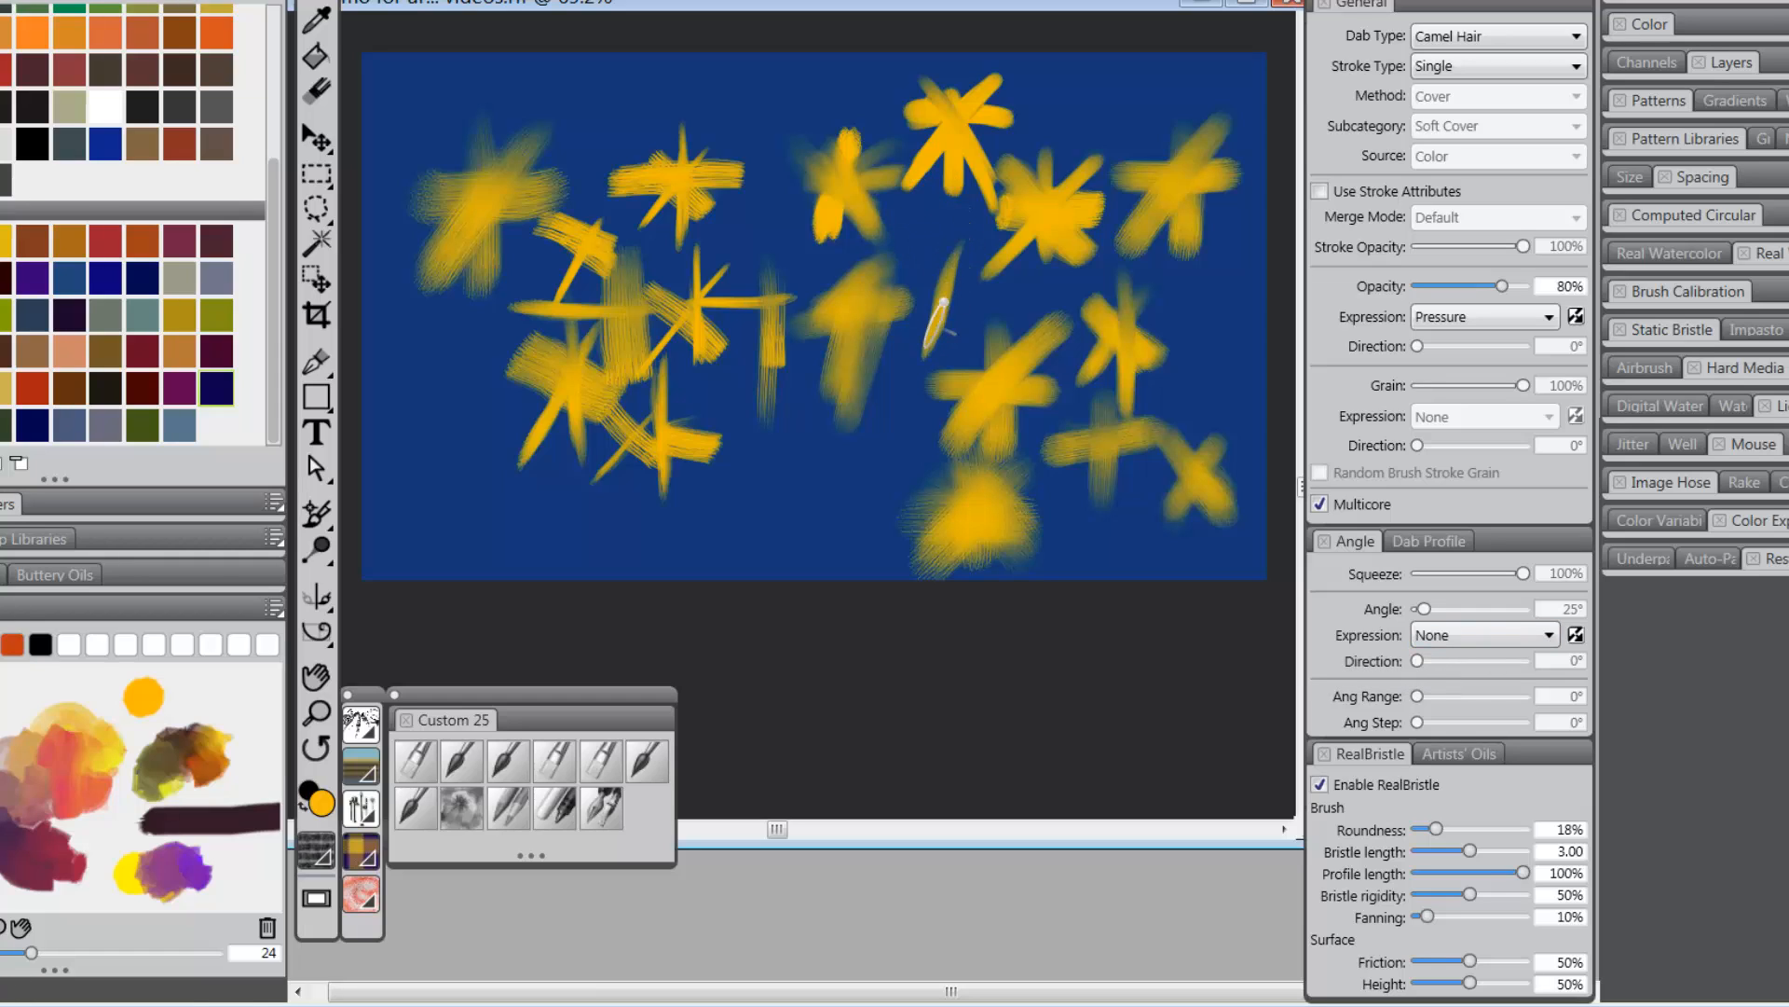
mouse_move(909, 237)
mouse_down()
mouse_move(984, 245)
mouse_move(987, 220)
mouse_up()
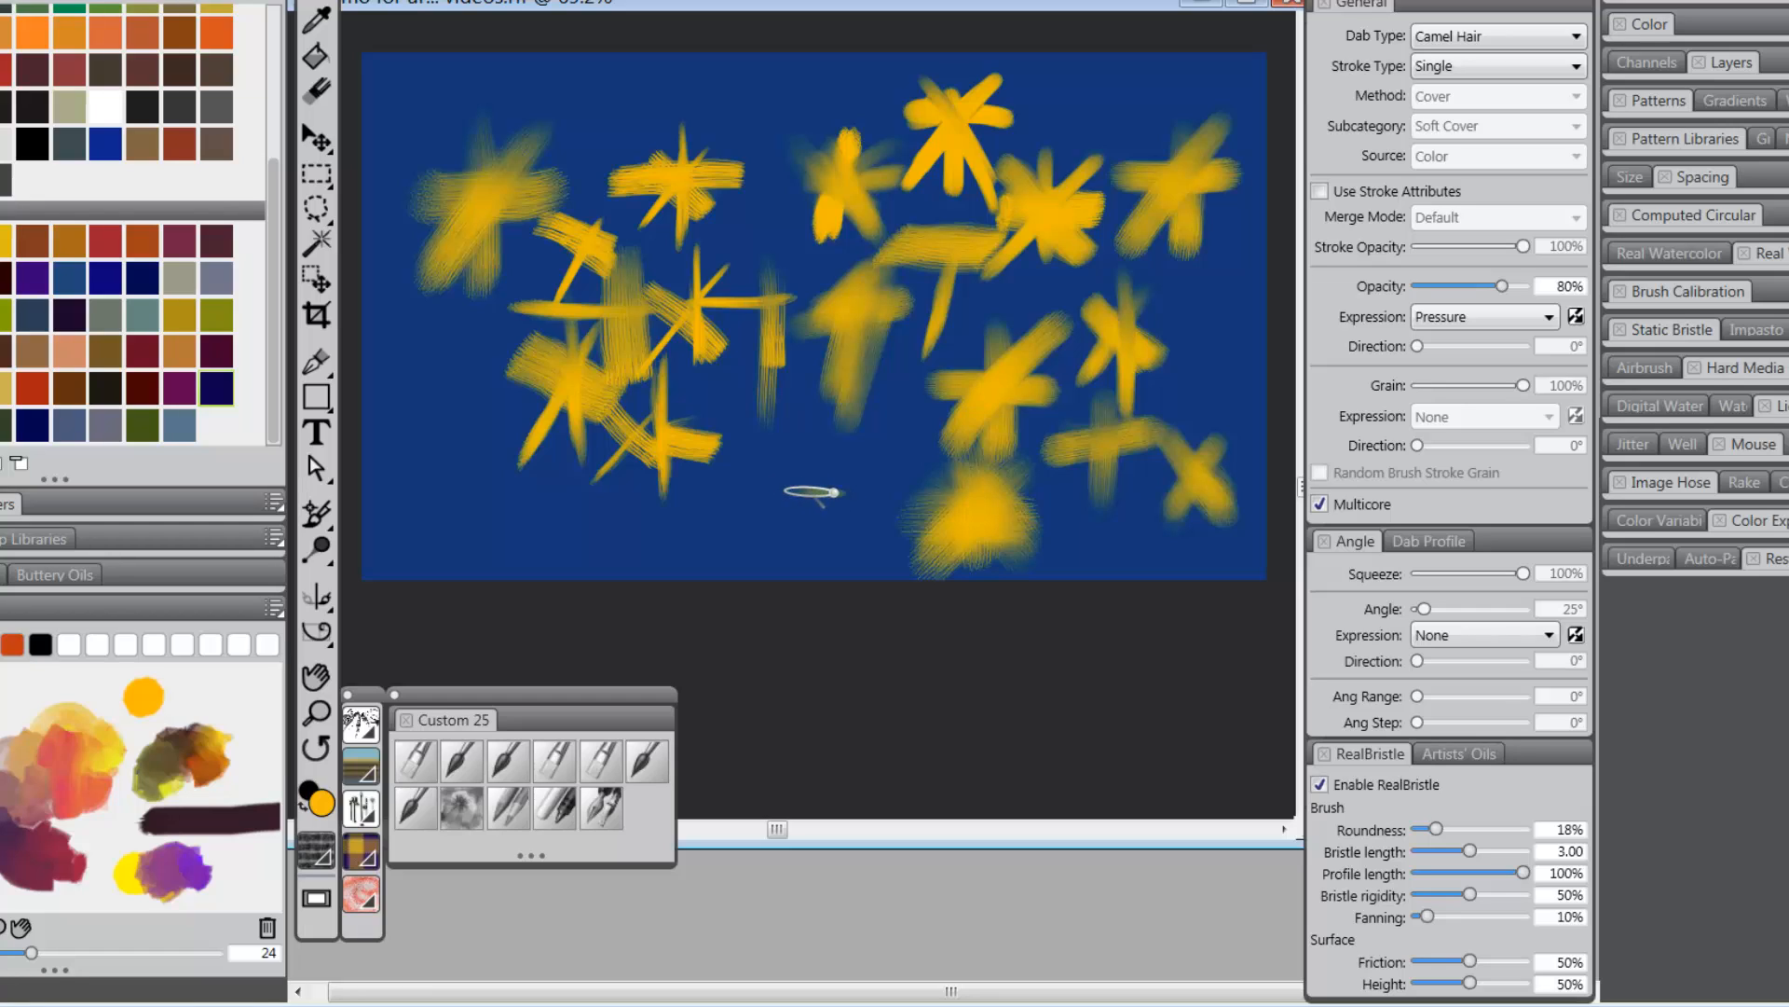
Paint a star and an adjacent vertical stroke near the canvas's lower middle edge, plus a short stroke near its right edge.
drag(745, 492, 859, 494)
mouse_move(807, 552)
mouse_down()
mouse_move(808, 448)
mouse_move(810, 515)
mouse_move(753, 548)
mouse_up()
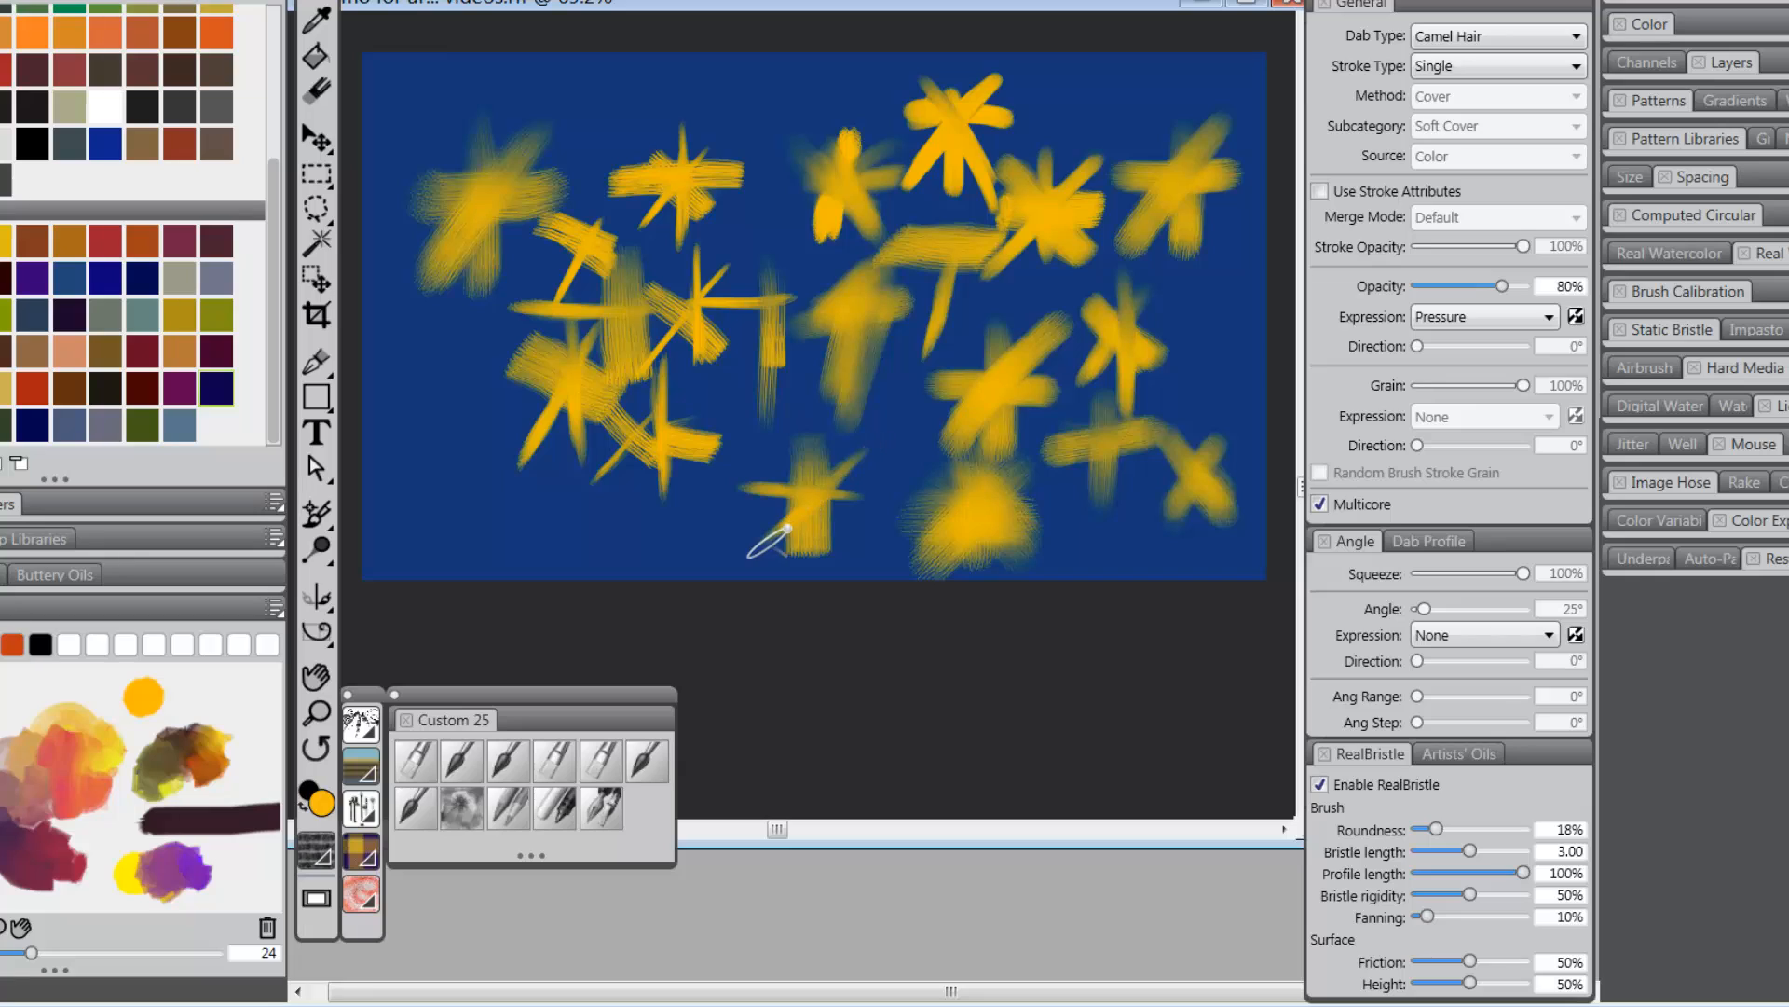
drag(762, 440, 868, 563)
mouse_move(909, 446)
mouse_down()
mouse_move(874, 534)
mouse_move(882, 430)
mouse_move(917, 564)
mouse_up()
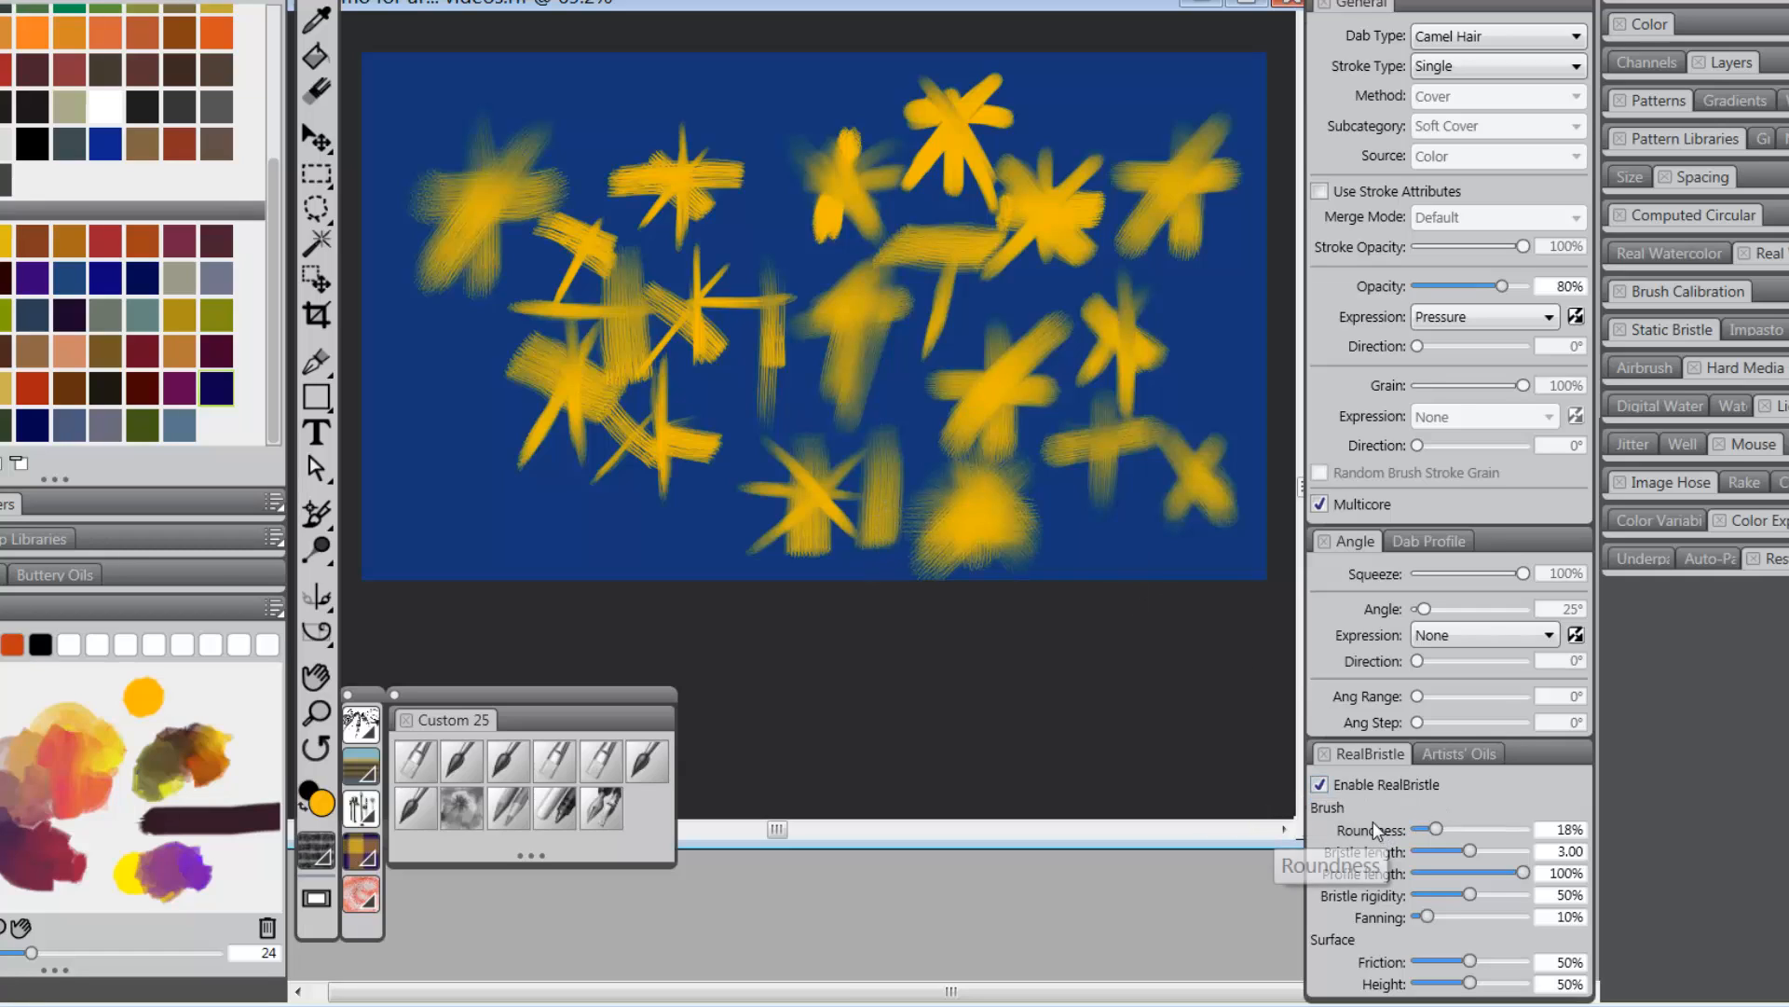
mouse_move(1221, 265)
mouse_down()
mouse_move(1170, 303)
mouse_move(1187, 271)
mouse_move(1207, 350)
mouse_up()
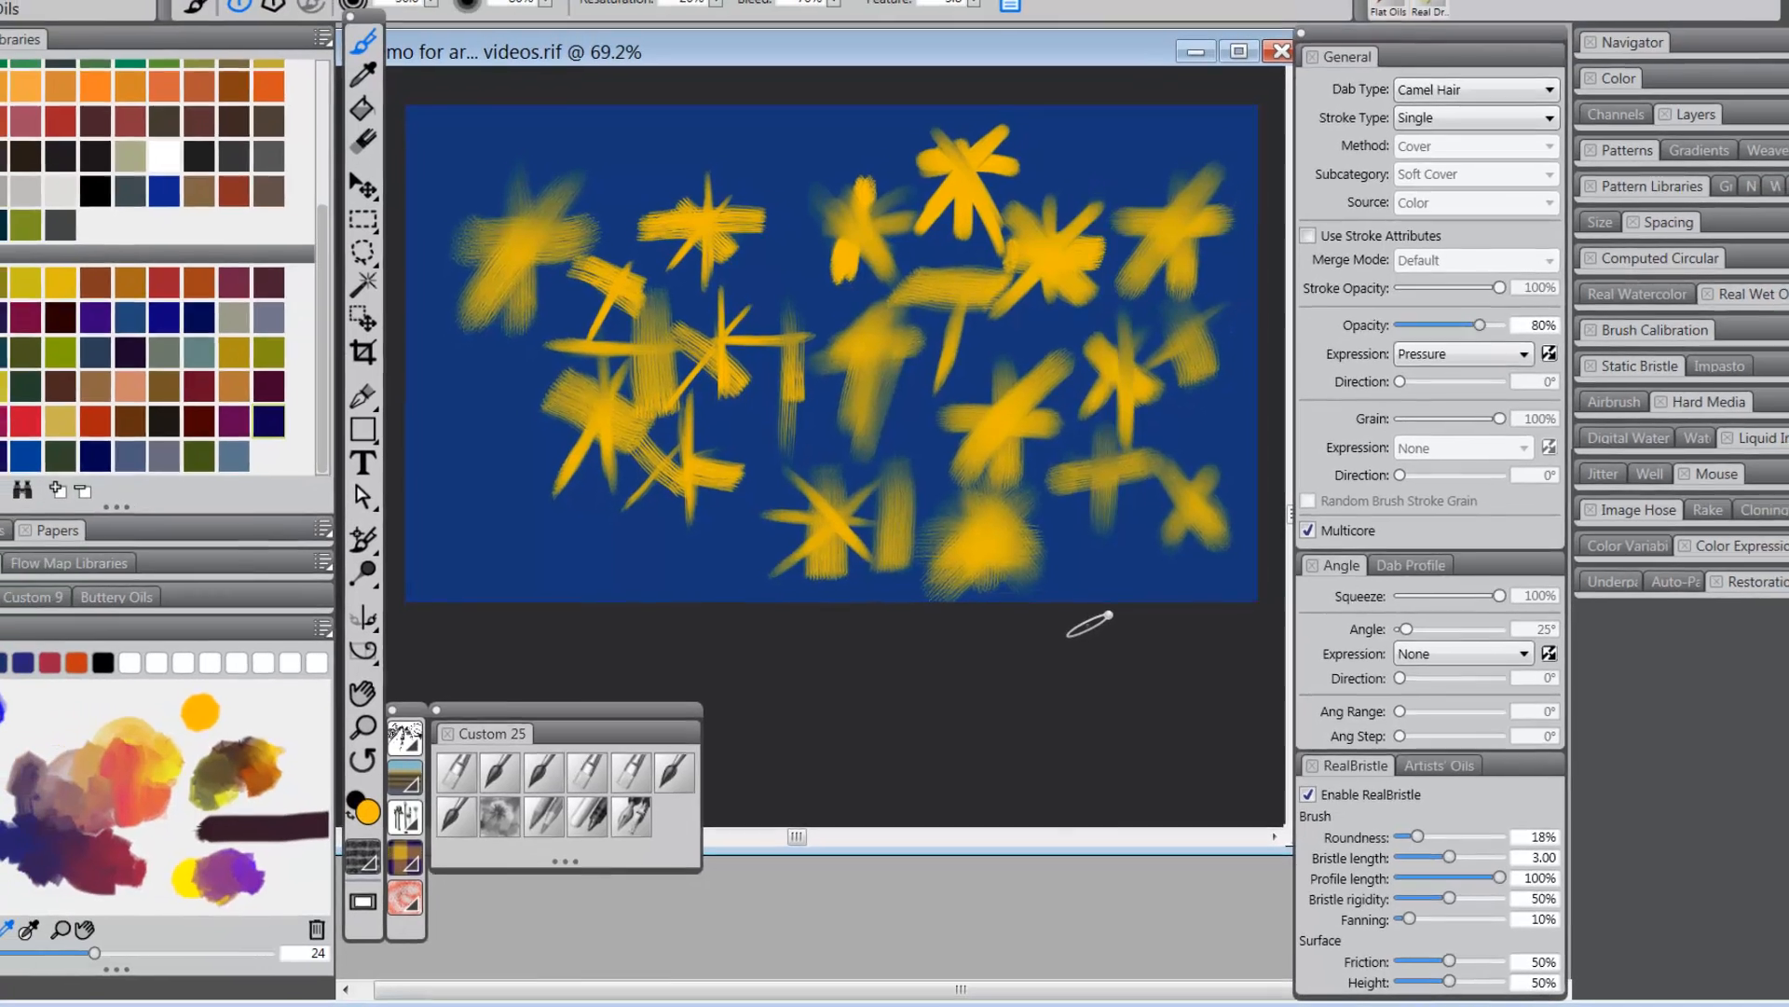